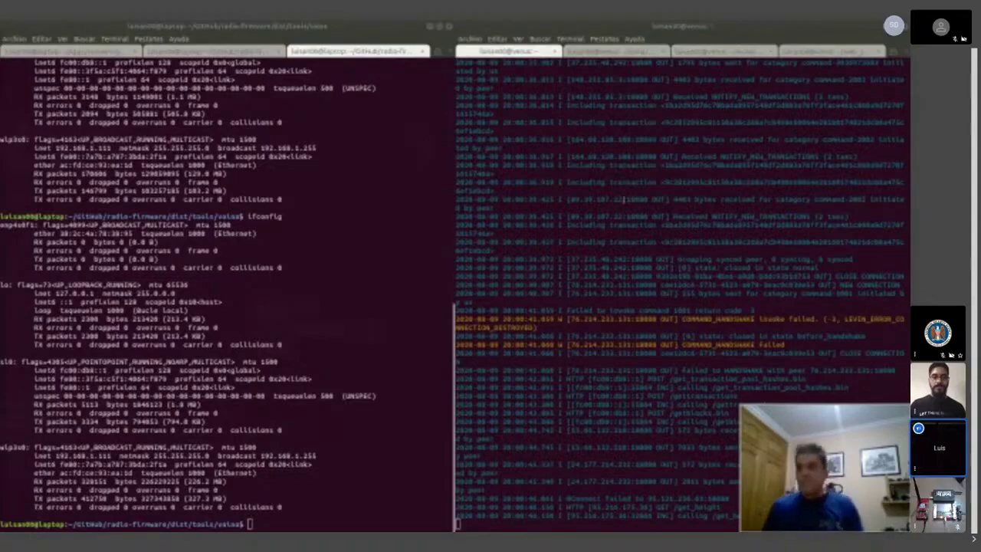
Switch the right terminal to its third tab with build warnings and the interface listing
{"action": "left_click", "coordinate": [623, 199]}
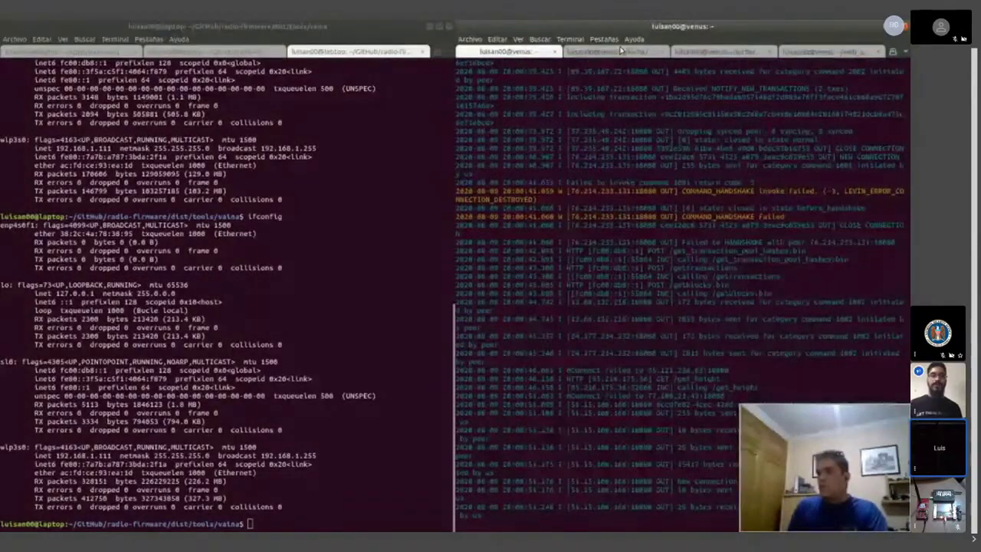
{"action": "left_click", "coordinate": [620, 51]}
{"action": "left_click", "coordinate": [724, 51]}
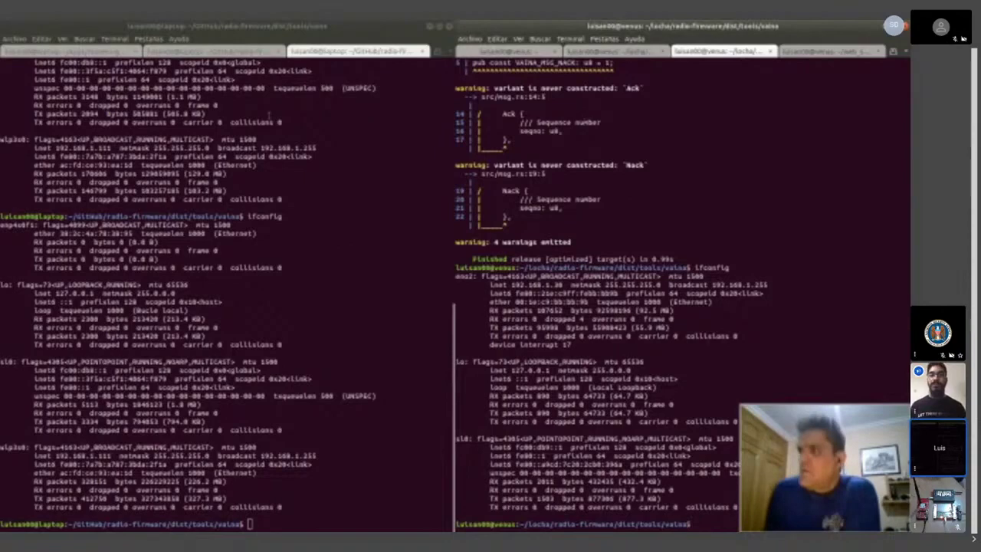
Cycle through the left terminal's tabs, ending on the second tab with the firmware make/flash output
{"action": "left_click", "coordinate": [215, 51]}
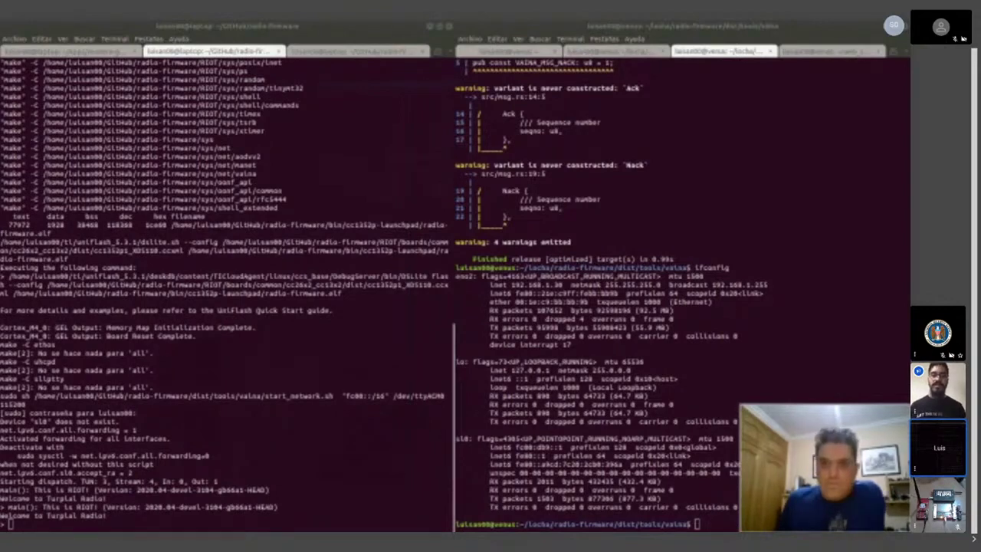
{"action": "left_click", "coordinate": [358, 433]}
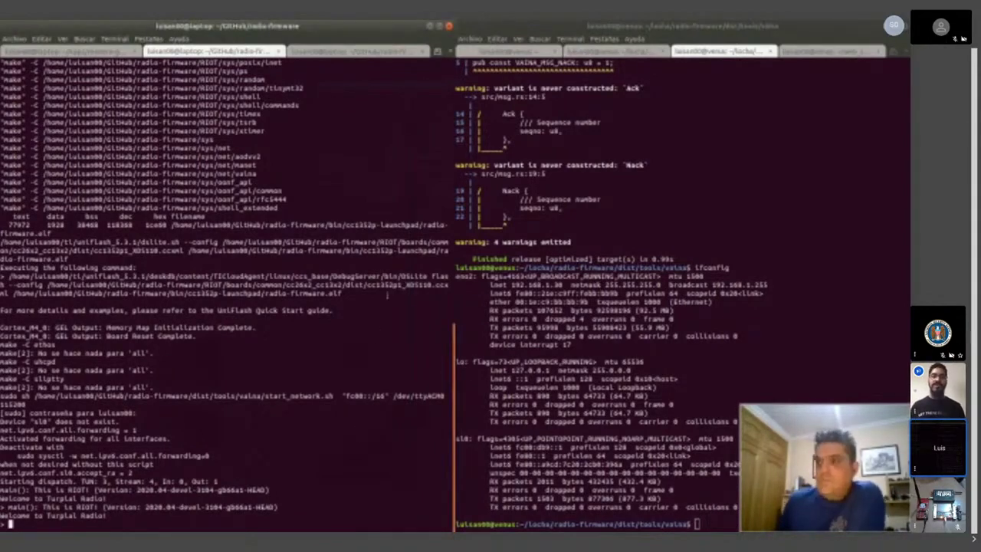
{"action": "left_click", "coordinate": [360, 48]}
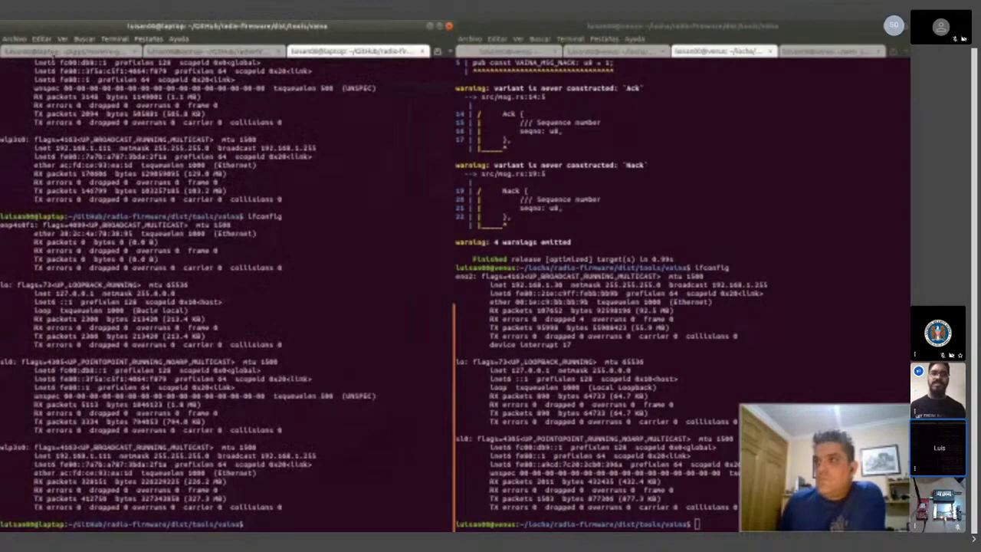
{"action": "left_click", "coordinate": [55, 52]}
{"action": "left_click", "coordinate": [356, 52]}
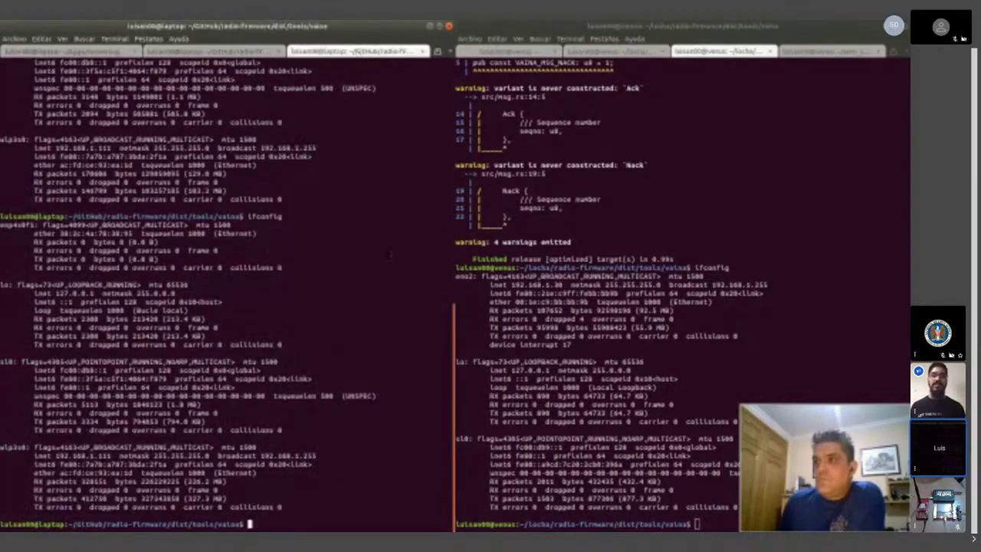
{"action": "left_click", "coordinate": [200, 51]}
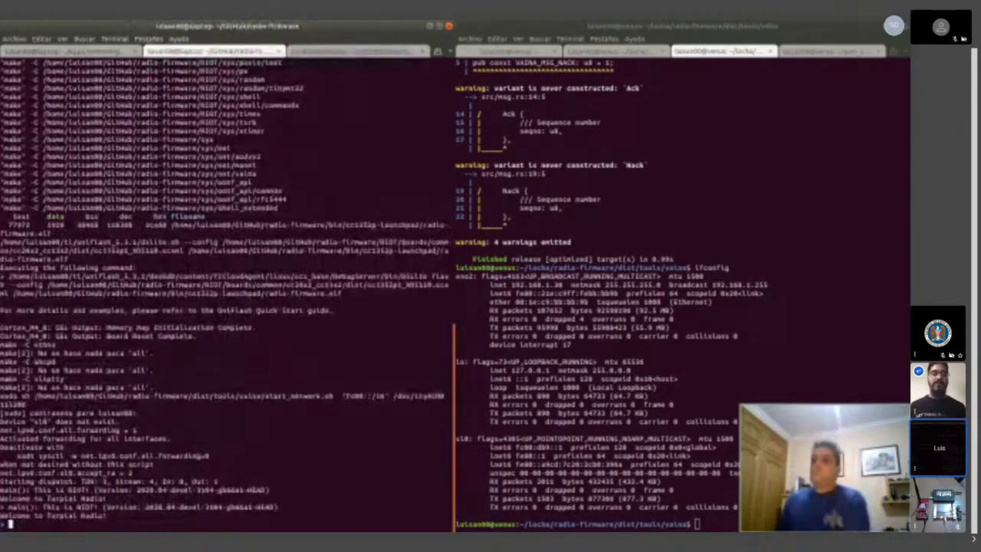
Clear the Monero GUI log in the left terminal's first tab
{"action": "left_click", "coordinate": [73, 53]}
{"action": "type", "text": "c"}
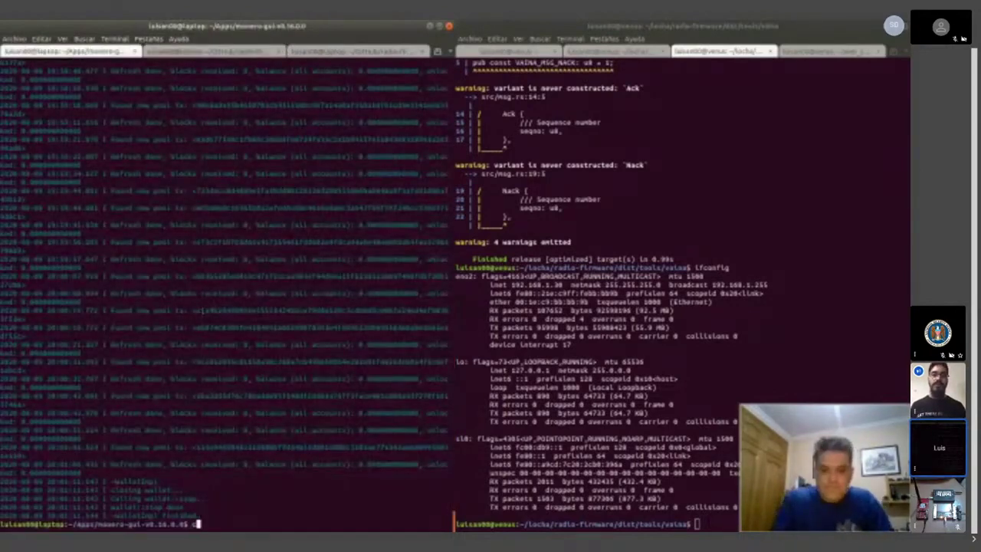
{"action": "type", "text": "lear"}
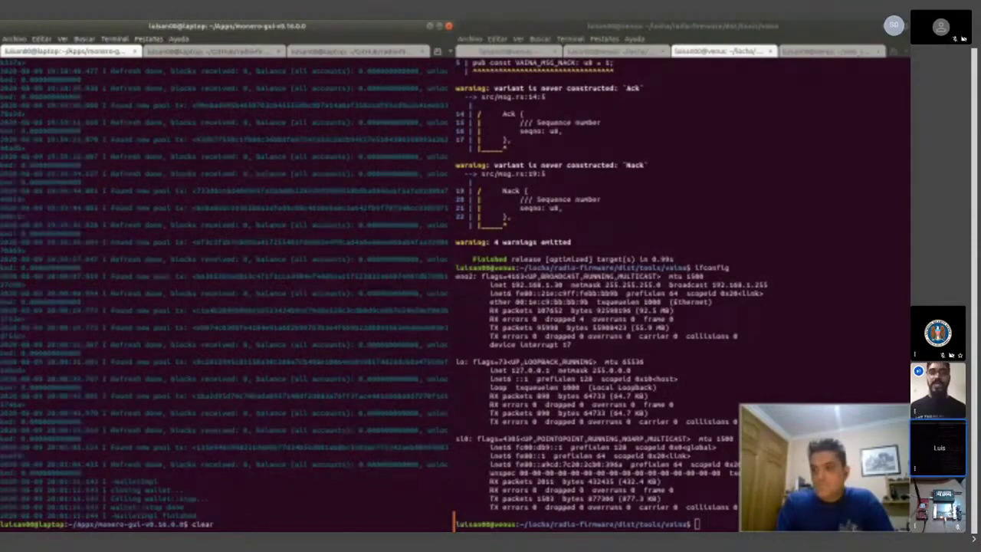
{"action": "key", "text": "Return"}
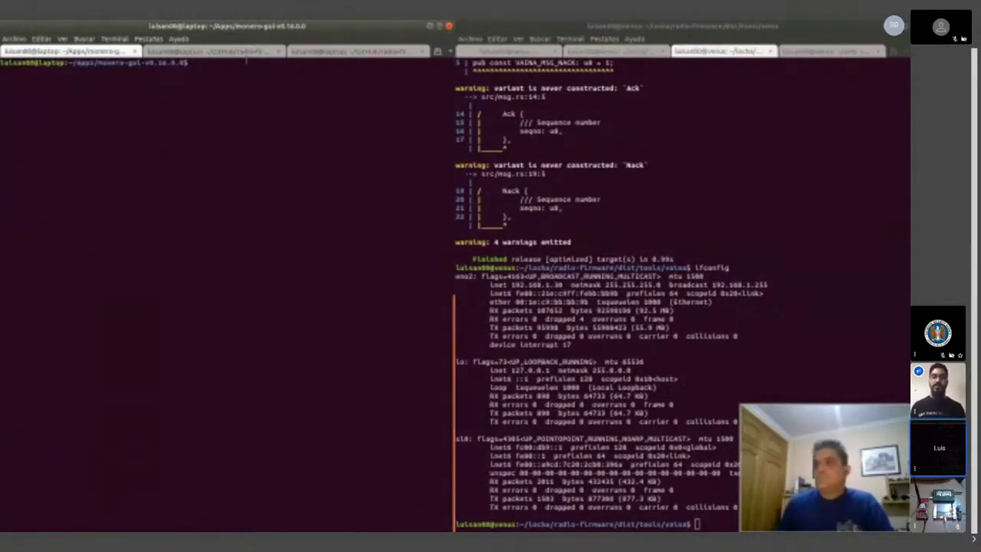
Return the left terminal to its third tab showing the laptop's ifconfig listing with sl0
{"action": "left_click", "coordinate": [247, 52]}
{"action": "left_click", "coordinate": [338, 52]}
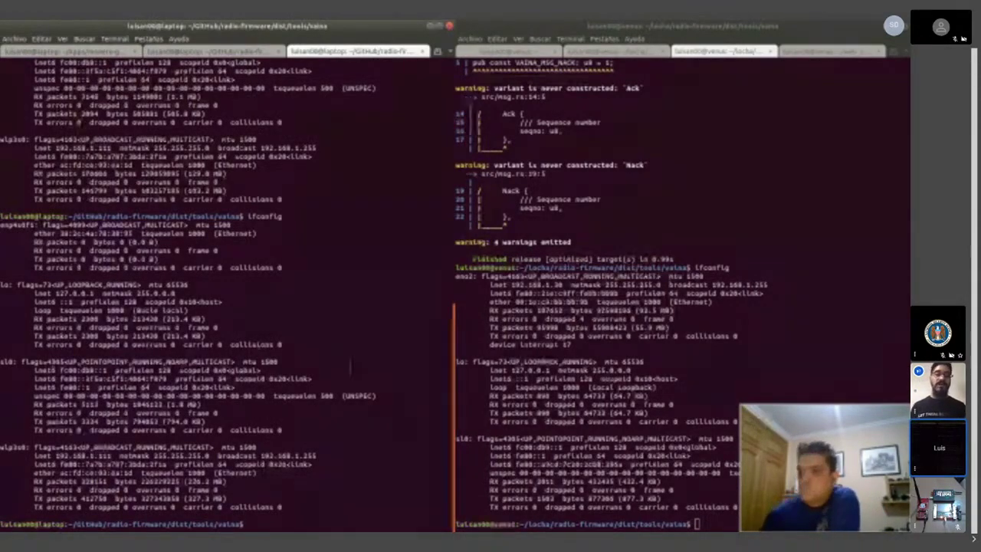
{"action": "left_click", "coordinate": [687, 190]}
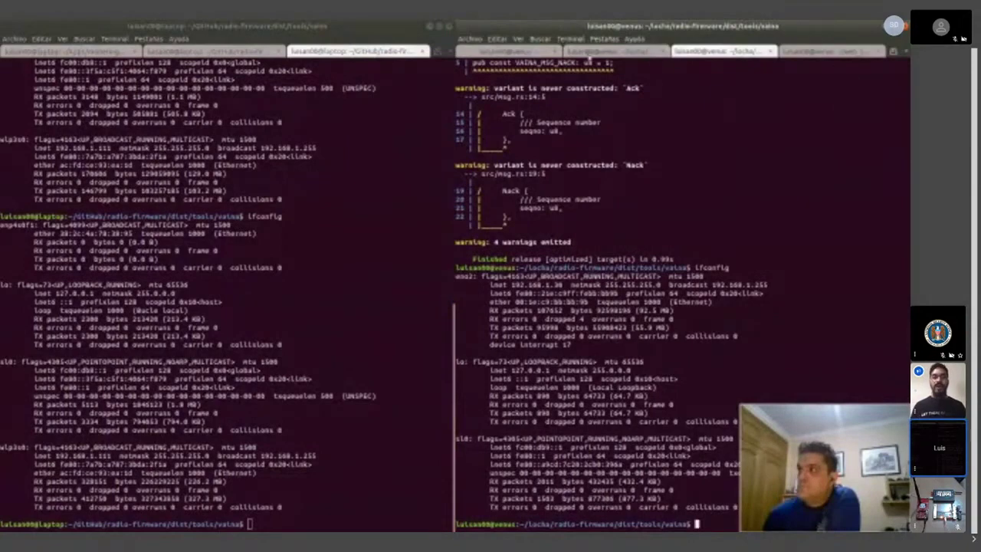
Show the other machine's timestamped Monero network log in the right terminal's first tab
{"action": "left_click", "coordinate": [613, 52]}
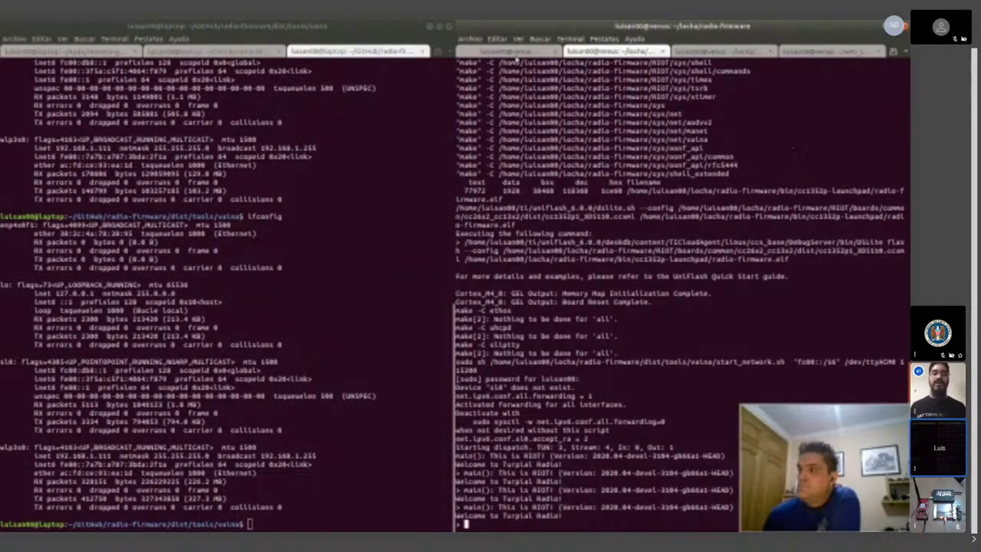
{"action": "left_click", "coordinate": [518, 52]}
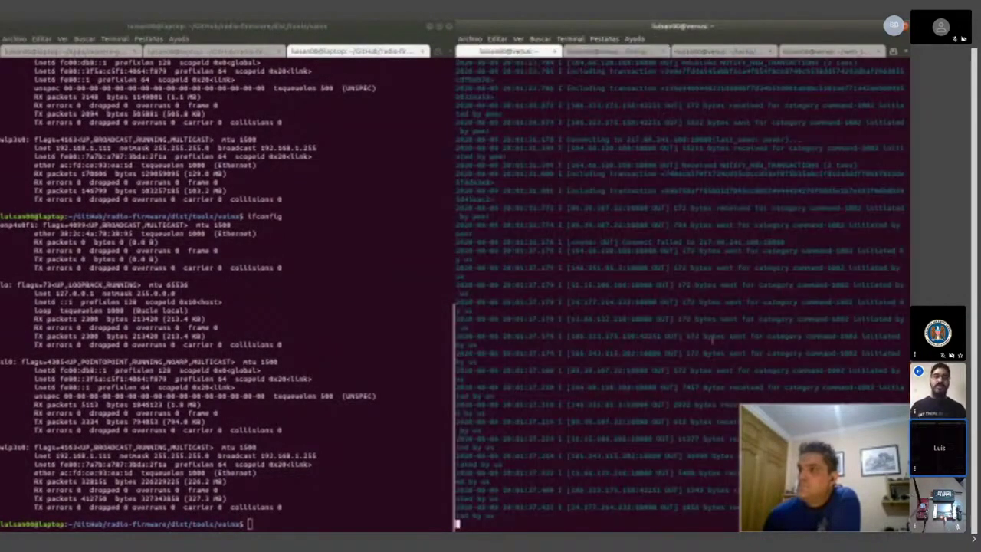
{"action": "left_click_drag", "start_coordinate": [703, 266], "coordinate": [699, 309]}
{"action": "left_click", "coordinate": [699, 307]}
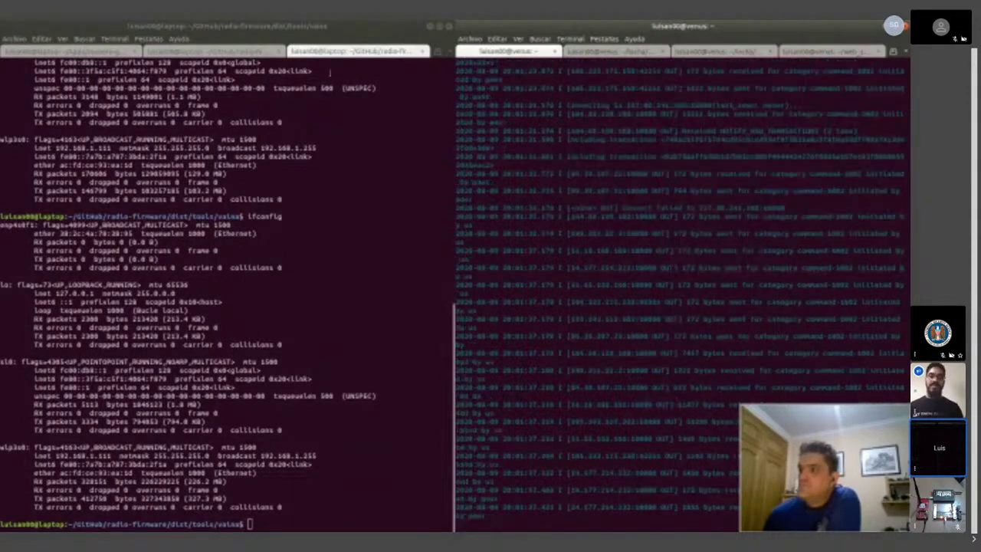
Switch the left terminal to tab two, then back to the laptop's interface listing
{"action": "left_click", "coordinate": [205, 52]}
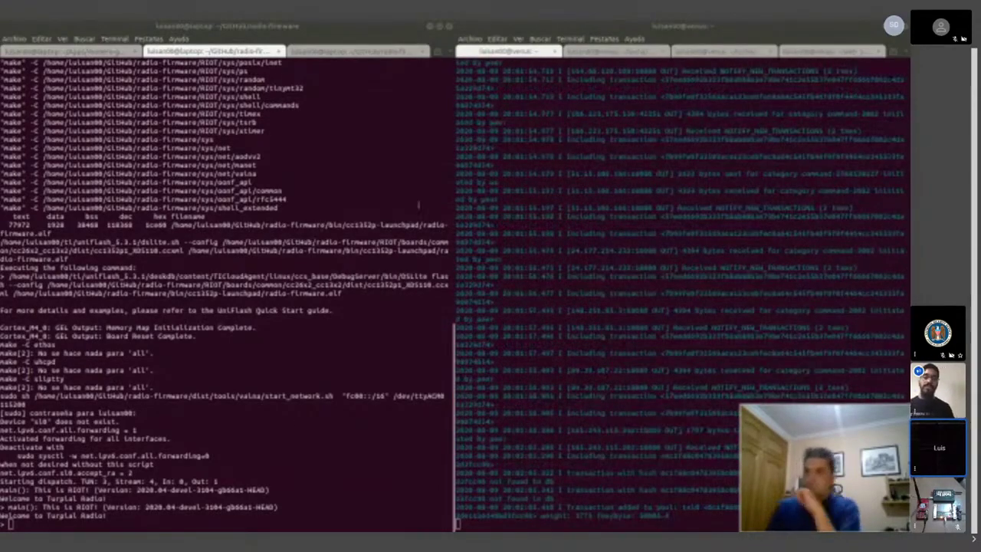
{"action": "left_click", "coordinate": [340, 60]}
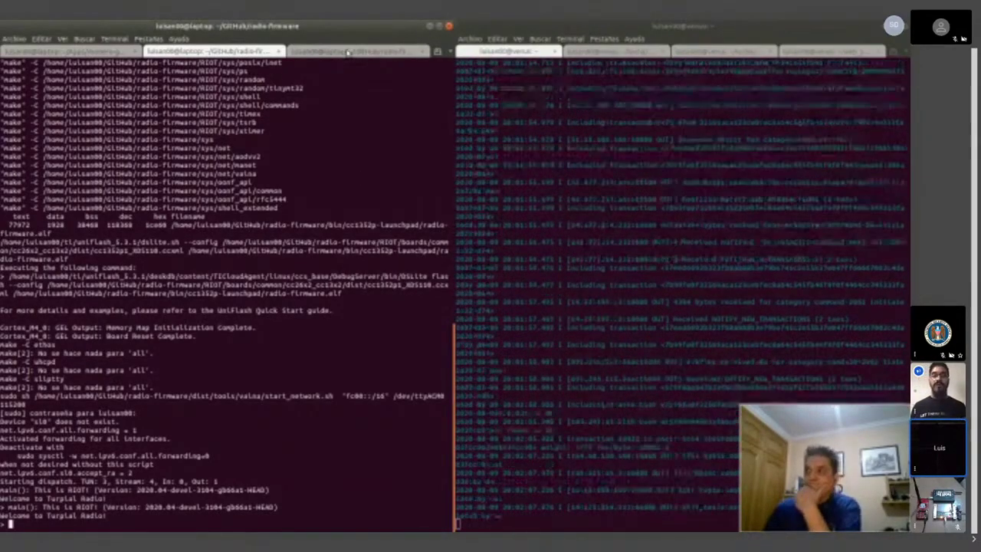
{"action": "left_click", "coordinate": [340, 51]}
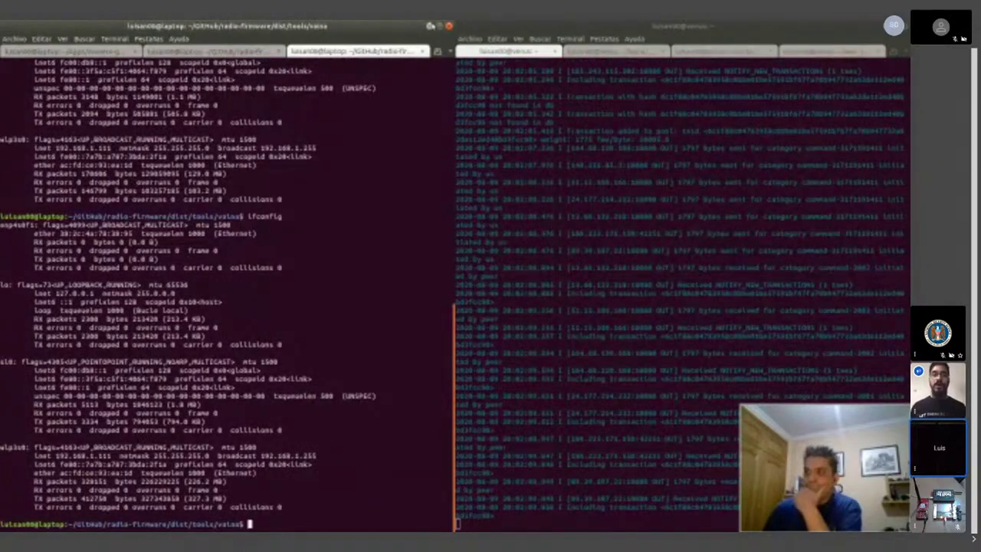
Bring up the slide and dismiss CubicSDR so the full laptop-to-monerod network diagram is visible
{"action": "key", "text": "alt+Tab"}
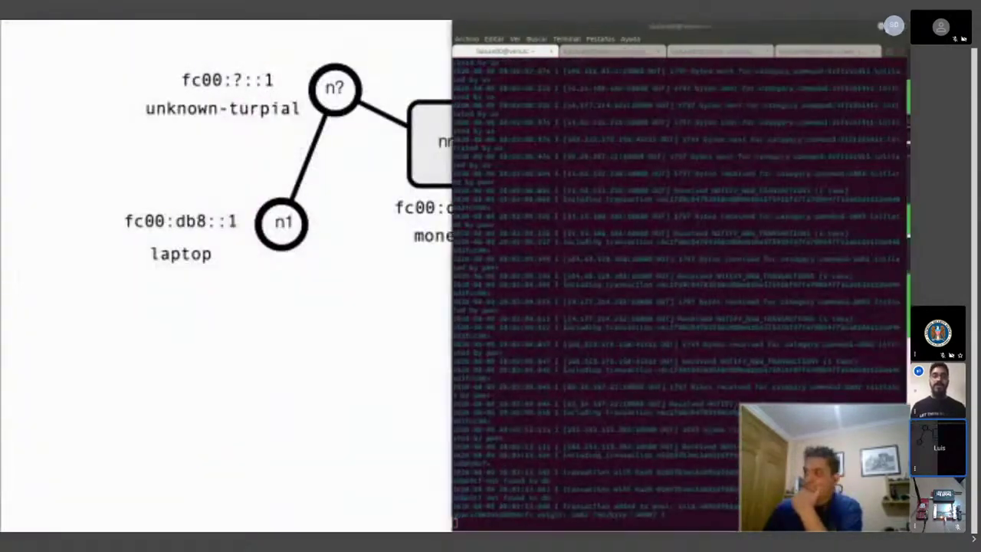
{"action": "key", "text": "alt+Tab"}
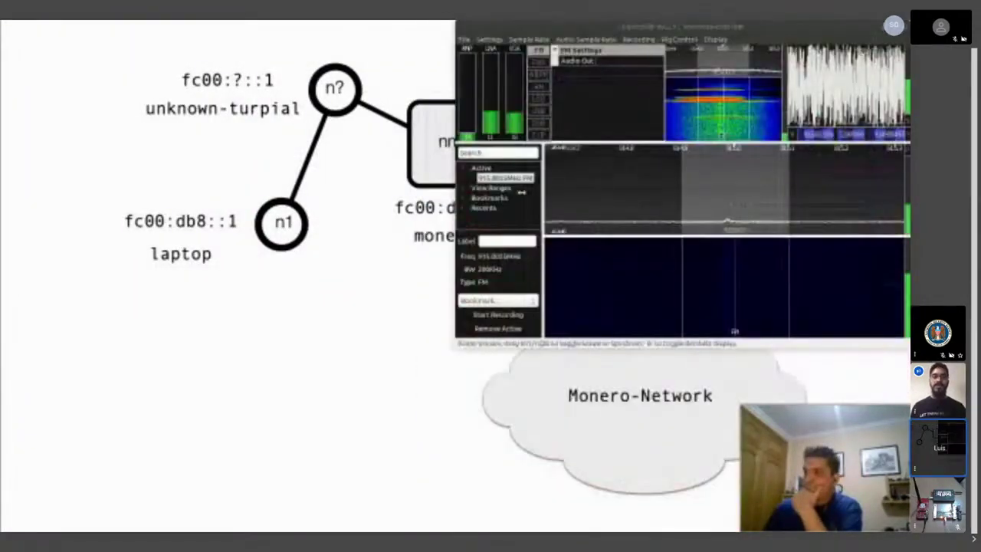
{"action": "left_click", "coordinate": [883, 28]}
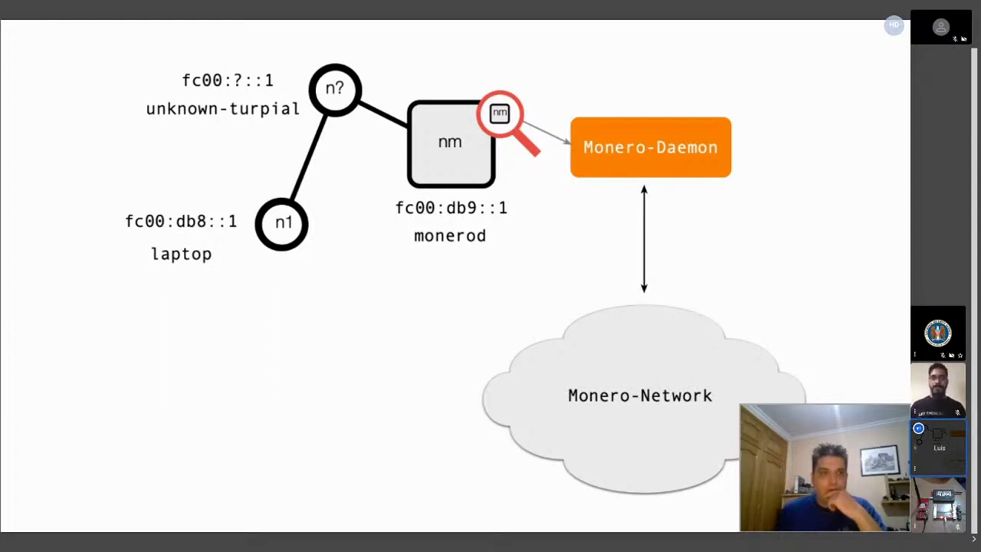
Bring the laptop's interface terminal and then the daemon log terminal back over the slide
{"action": "key", "text": "alt+Tab"}
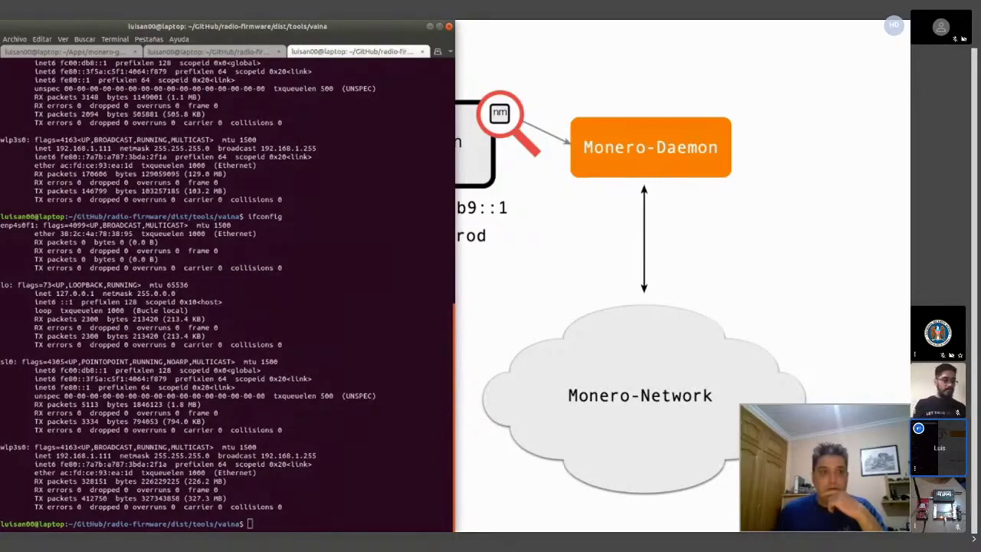
{"action": "key", "text": "alt+Tab"}
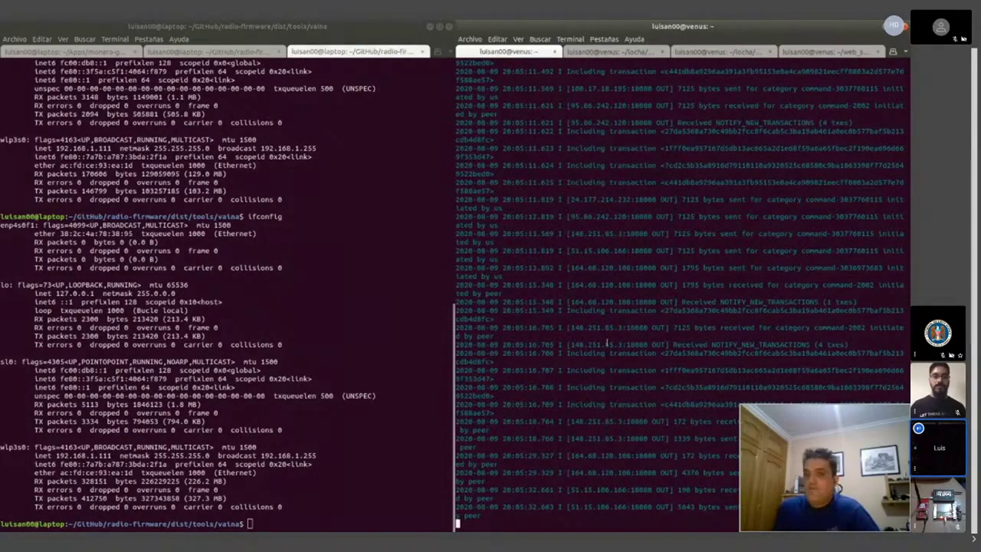
Run ifconfig in the right terminal's vaina tab and select the sl0 address fc00:db9::1
{"action": "left_click", "coordinate": [580, 52]}
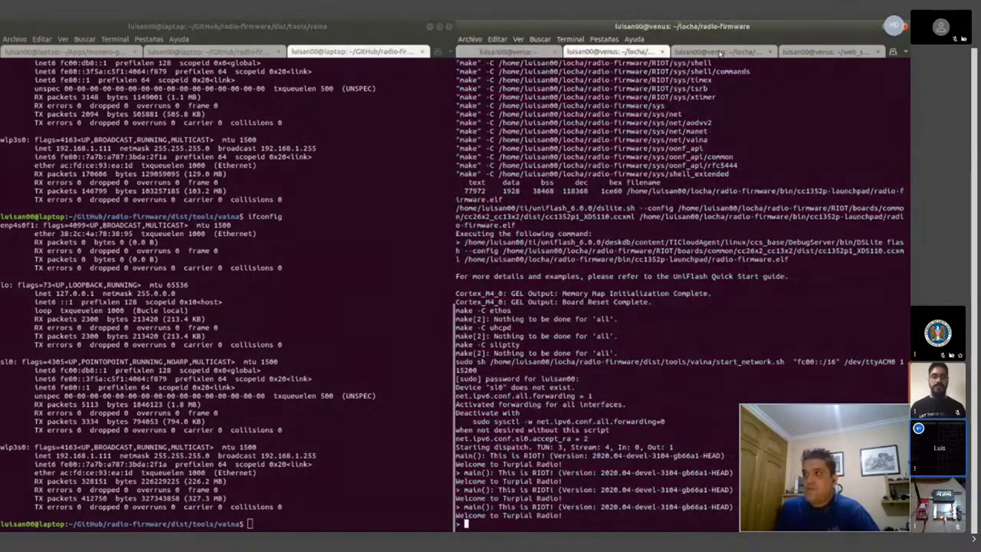
{"action": "left_click", "coordinate": [721, 52]}
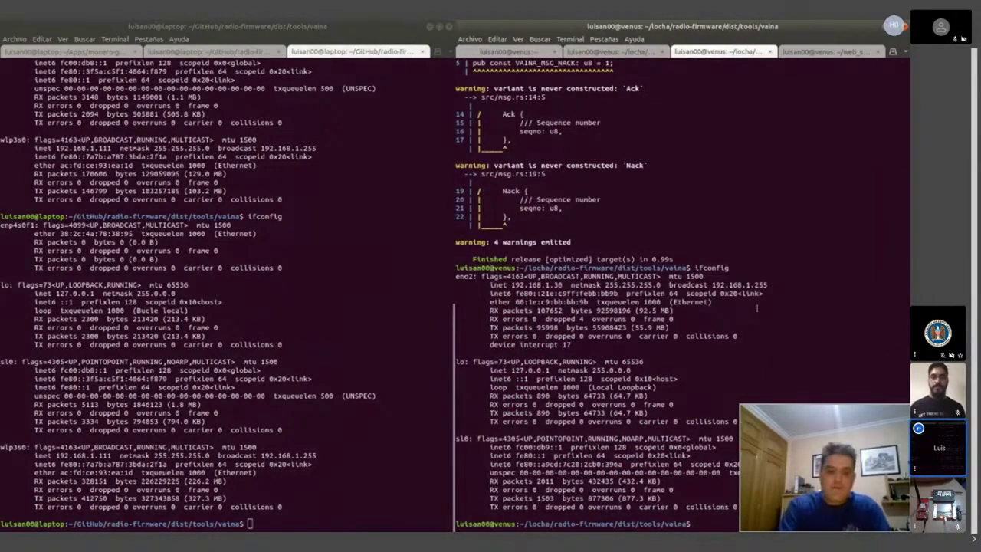
{"action": "type", "text": "if"}
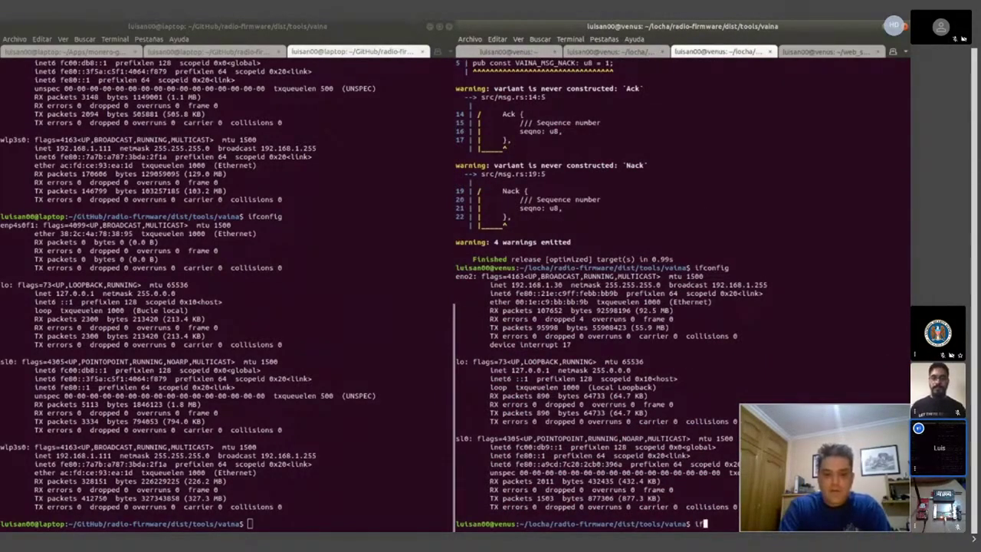
{"action": "type", "text": "con"}
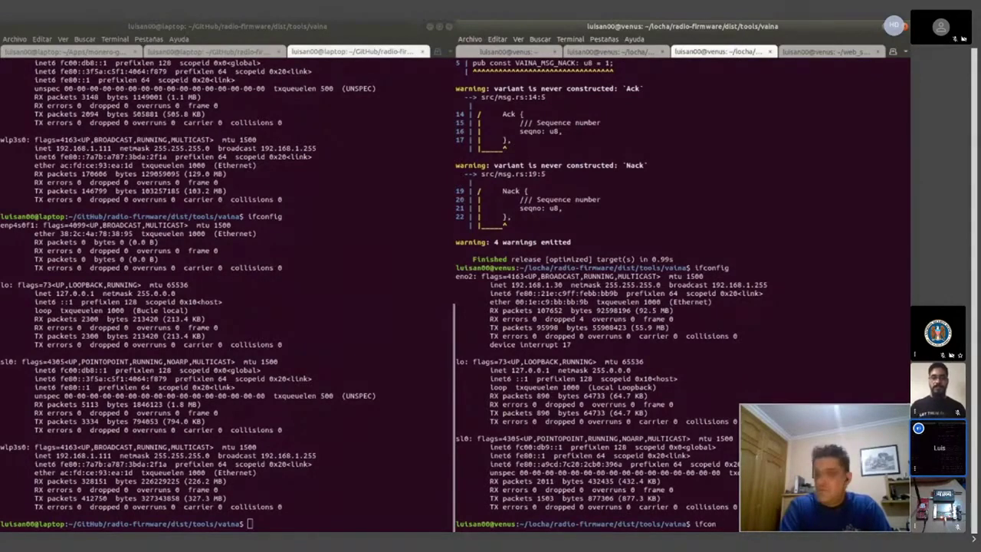
{"action": "type", "text": "fig"}
{"action": "key", "text": "Return"}
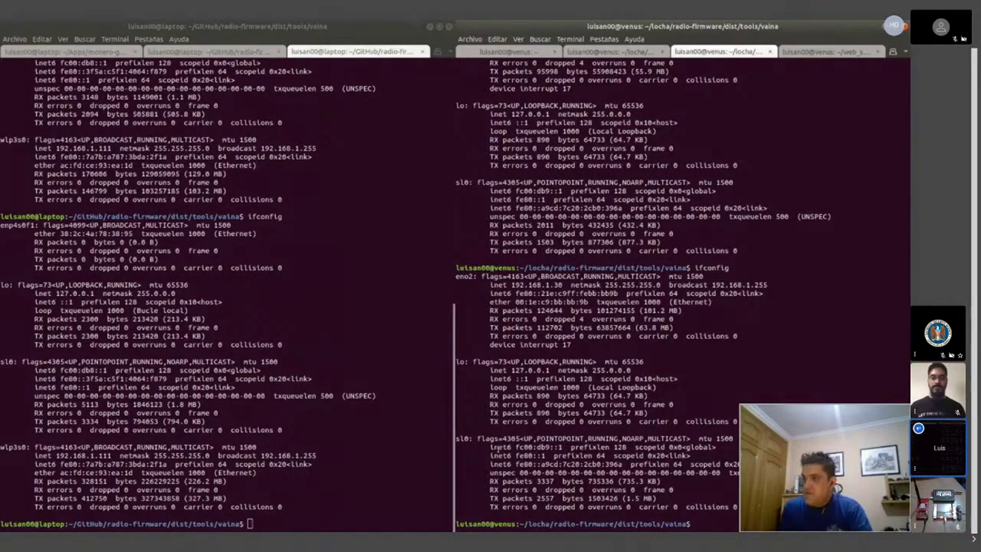
{"action": "left_click_drag", "start_coordinate": [497, 447], "coordinate": [565, 447]}
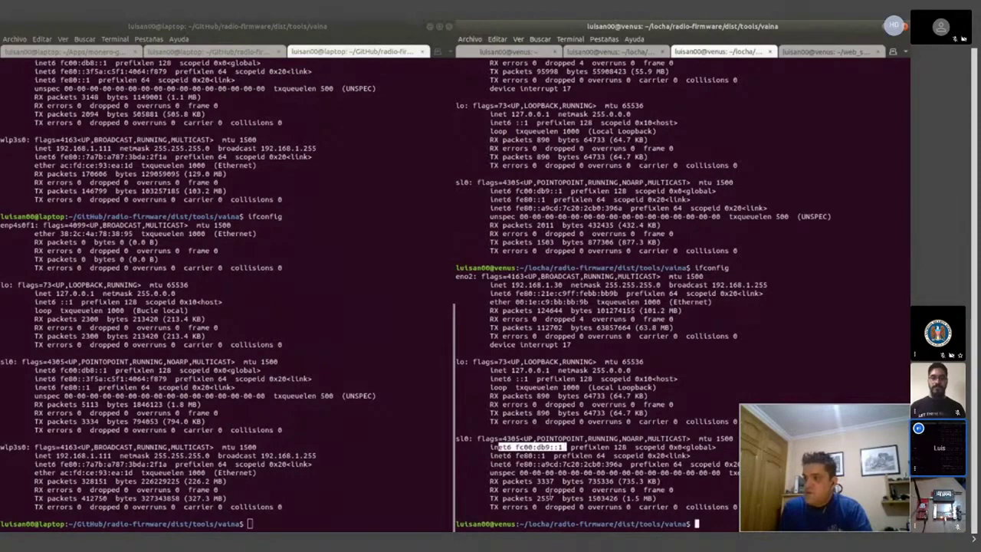
Run ifconfig in the left terminal's vaina tab and select its sl0 address fc00:db8::1
{"action": "left_click", "coordinate": [130, 27]}
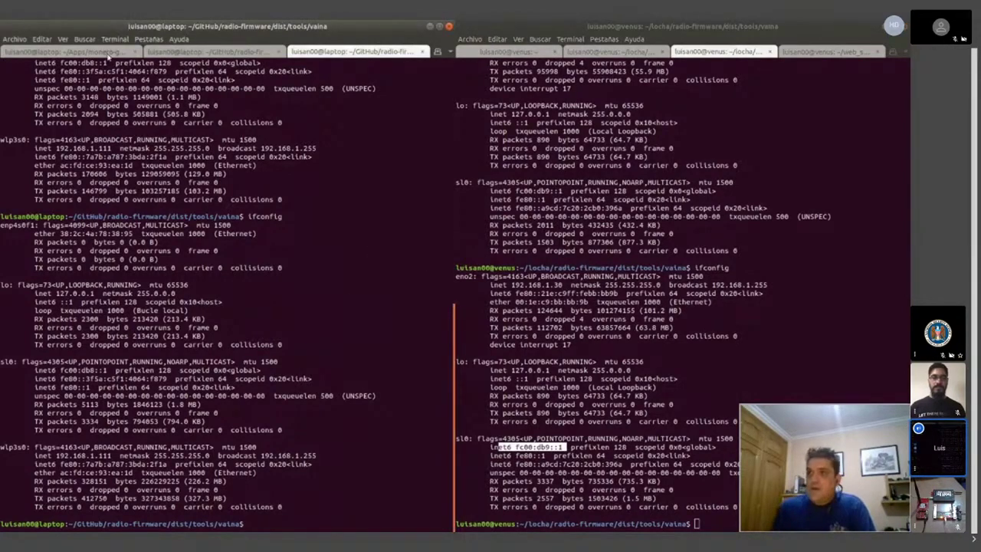
{"action": "left_click", "coordinate": [107, 56]}
{"action": "left_click", "coordinate": [340, 50]}
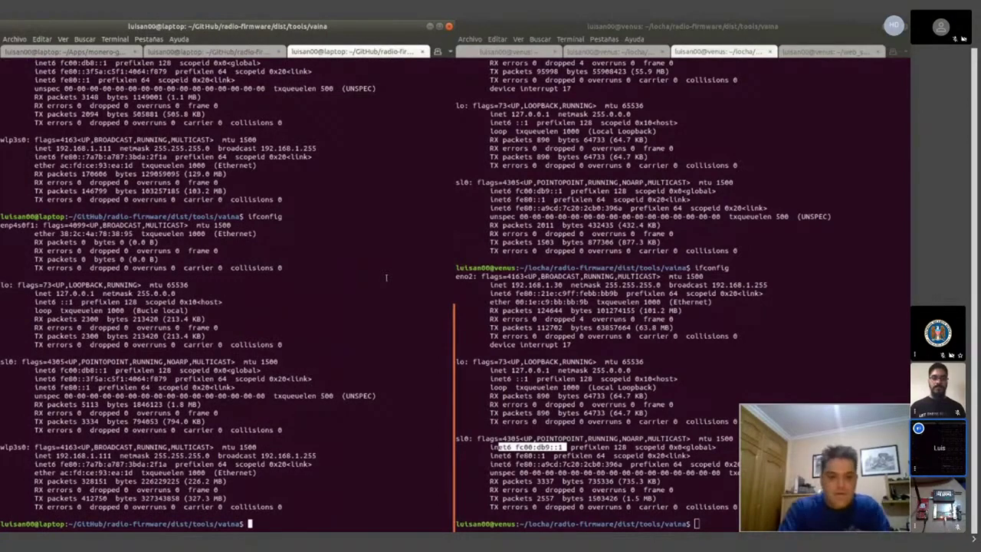
{"action": "type", "text": "ifconfig"}
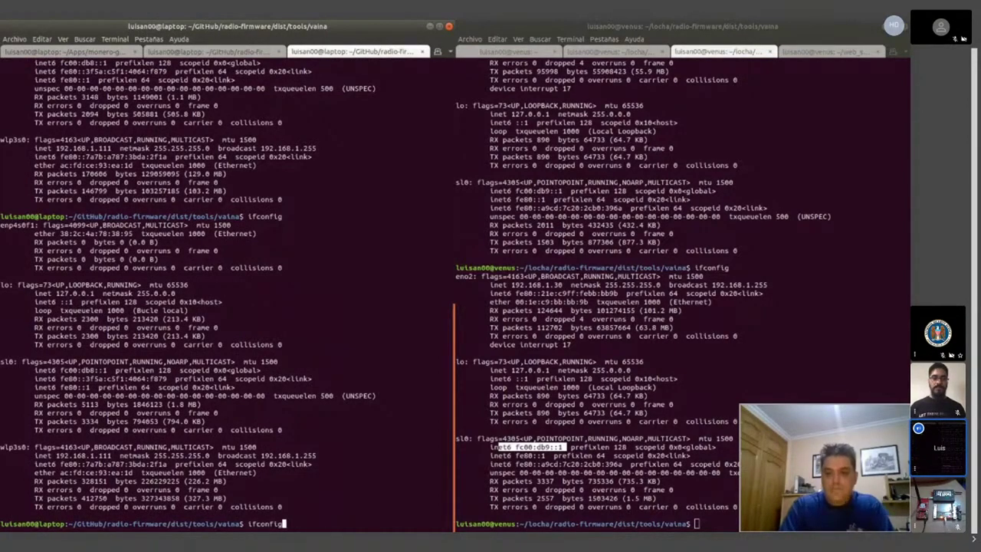
{"action": "key", "text": "Return"}
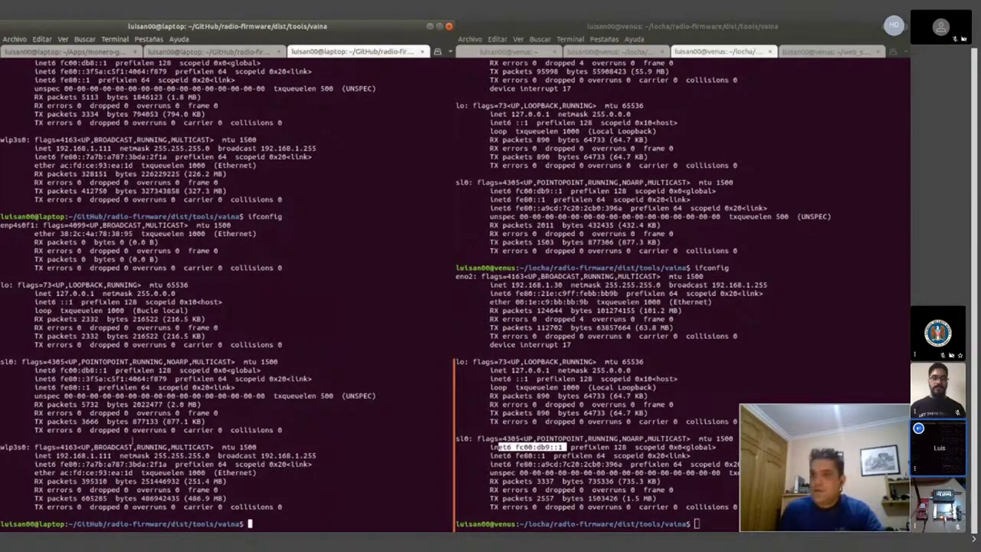
{"action": "left_click_drag", "start_coordinate": [77, 370], "coordinate": [95, 370]}
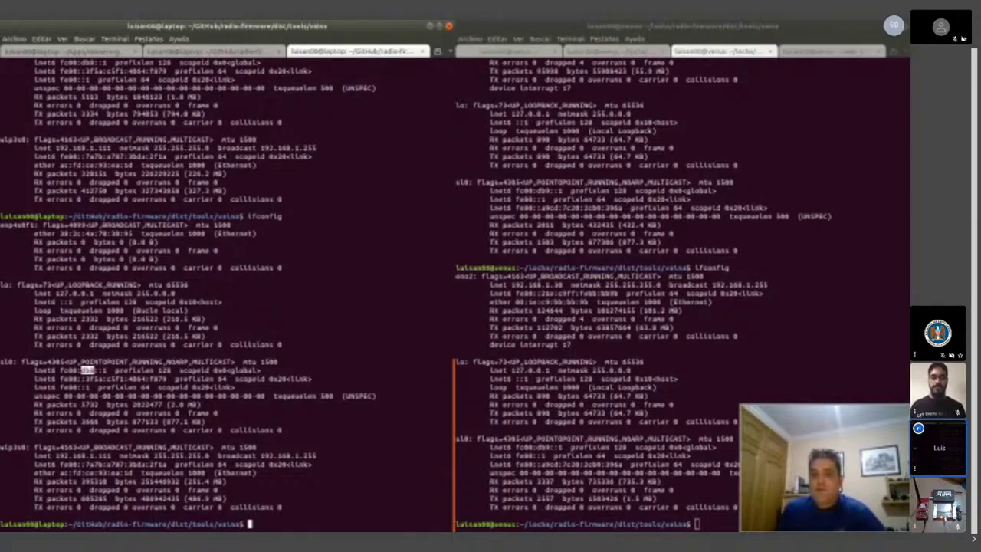
Paste fc00:db8::1 as the remoteNodeAddress host with port 18089 in gedit, then minimize it
{"action": "key", "text": "alt+Tab"}
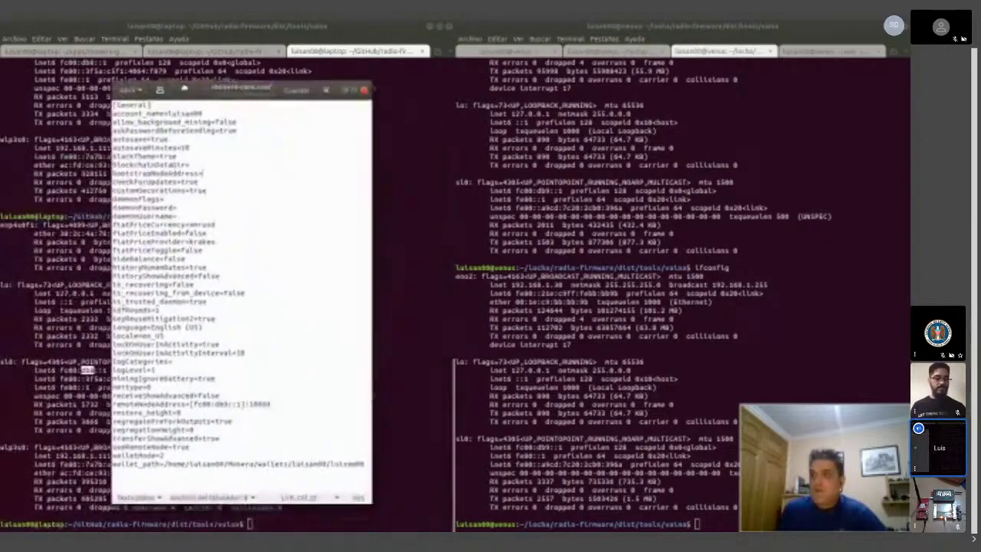
{"action": "left_click_drag", "start_coordinate": [194, 83], "coordinate": [175, 81]}
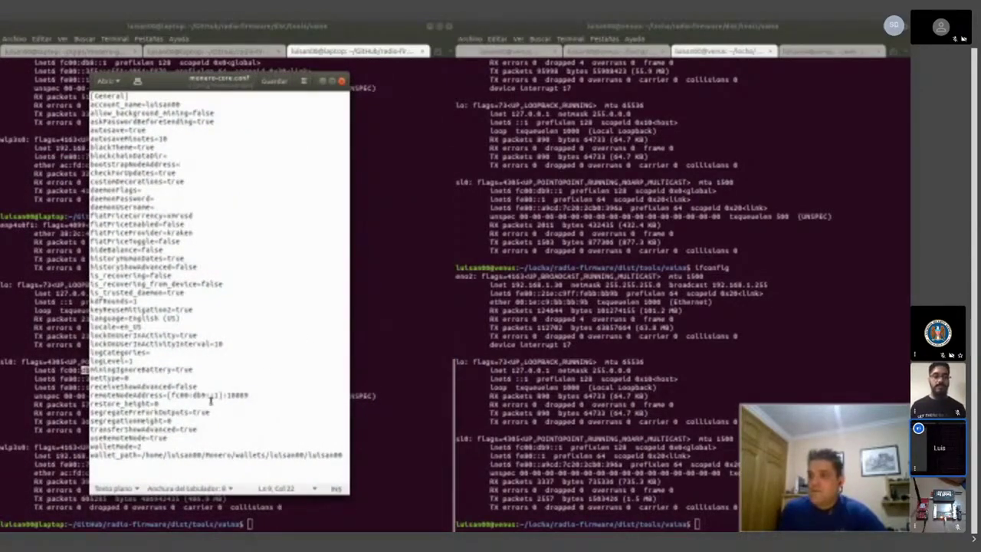
{"action": "left_click_drag", "start_coordinate": [220, 396], "coordinate": [172, 395]}
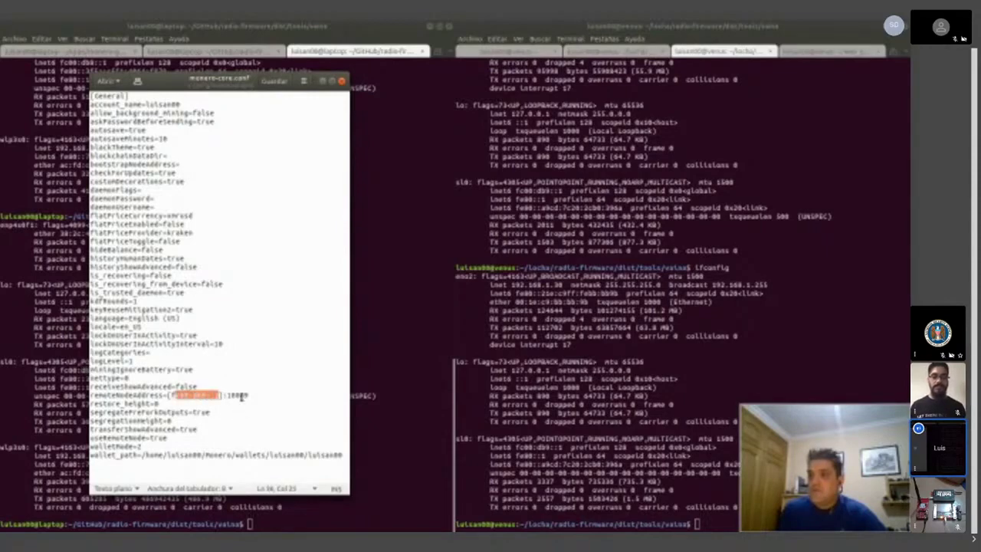
{"action": "type", "text": "fc00:db8::1"}
{"action": "double_click", "coordinate": [239, 395]}
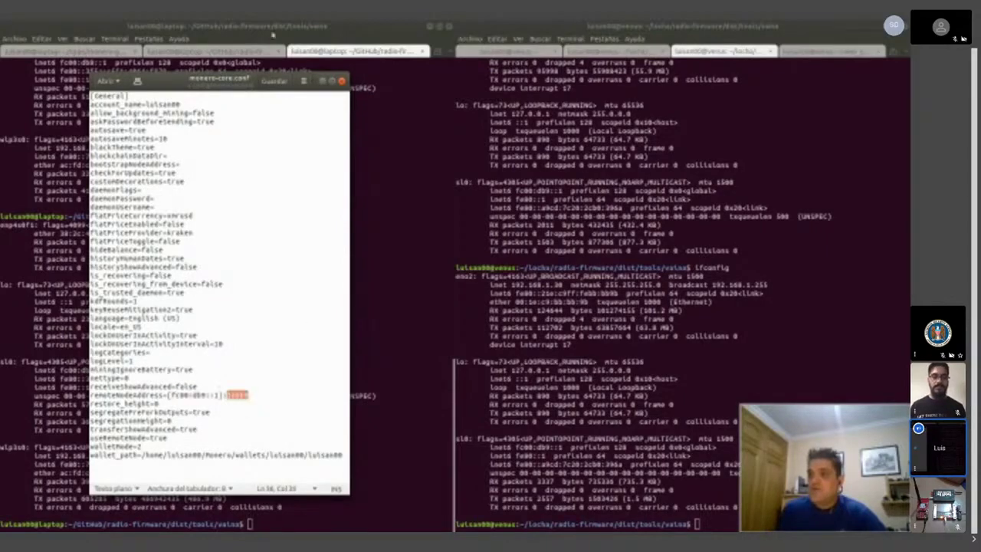
{"action": "left_click", "coordinate": [317, 82]}
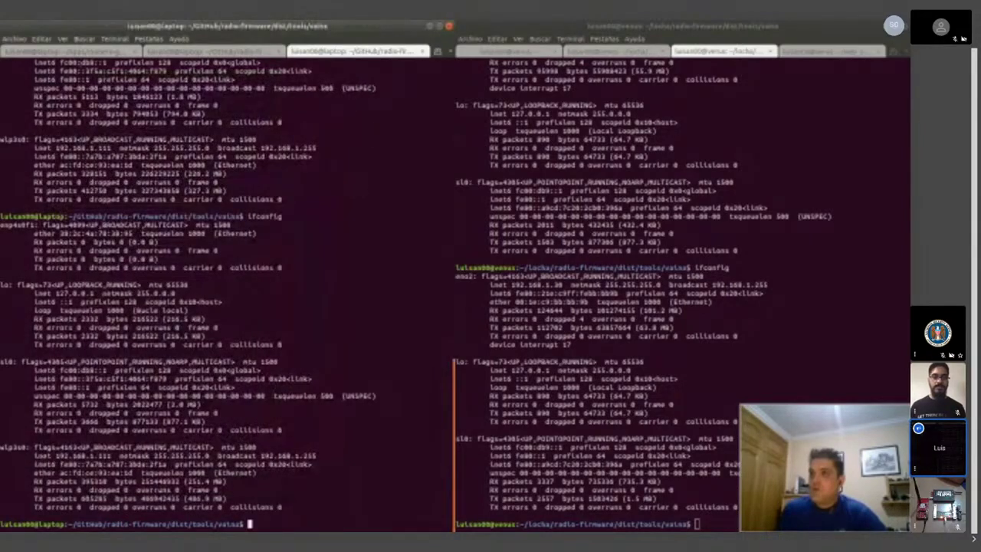
Clear the monero-gui tab and recall ./monero-wallet-gui at the prompt, then switch to CubicSDR
{"action": "left_click", "coordinate": [80, 52]}
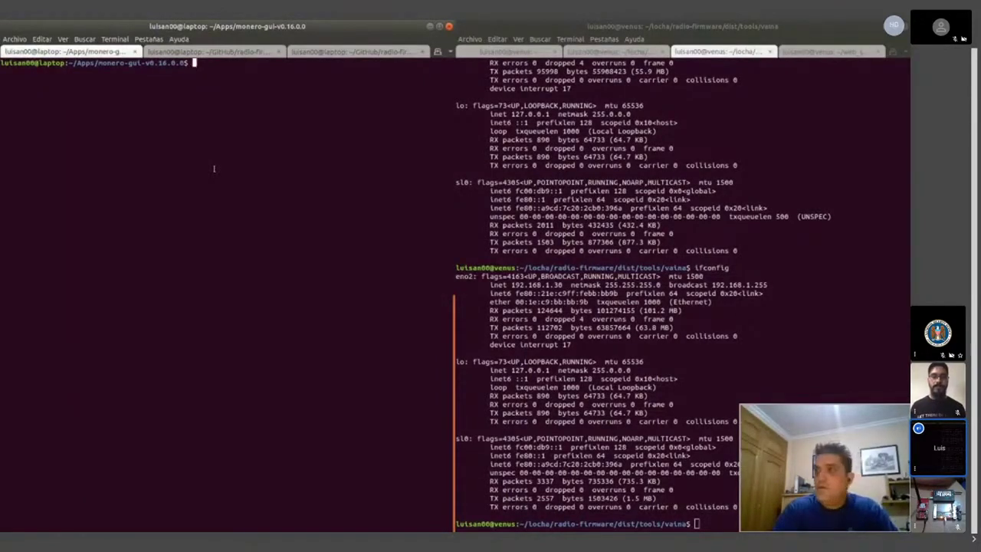
{"action": "type", "text": "clear"}
{"action": "key", "text": "Return"}
{"action": "key", "text": "Up"}
{"action": "key", "text": "Up"}
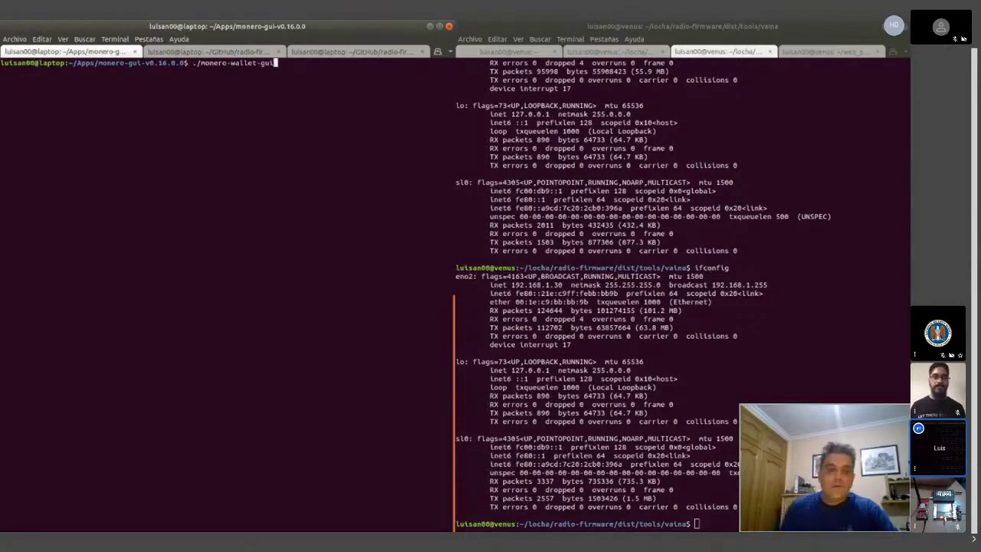
{"action": "key", "text": "alt+Tab"}
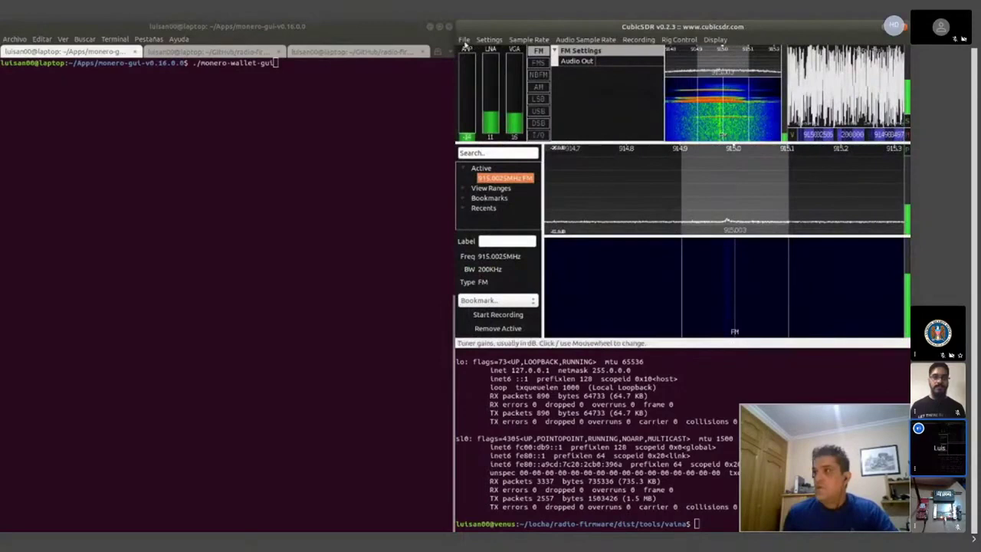
Stop and restart the CubicSDR device, then run ./monero-wallet-gui in the terminal
{"action": "left_click", "coordinate": [465, 40]}
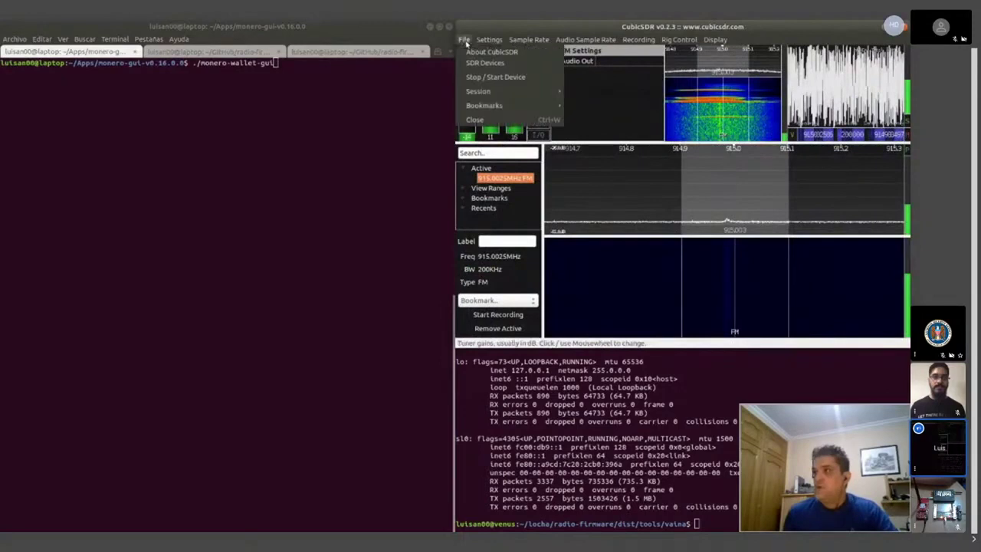
{"action": "left_click", "coordinate": [491, 79]}
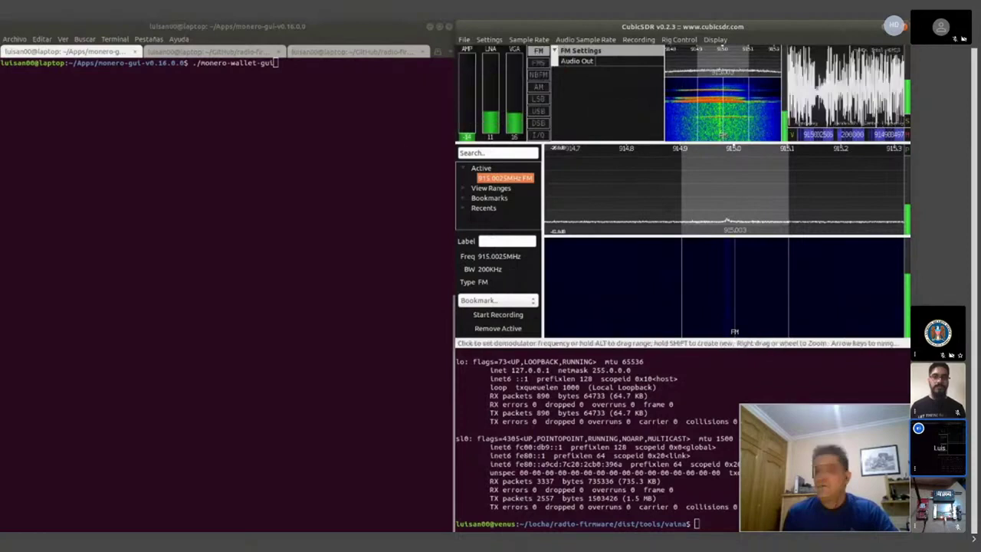
{"action": "left_click", "coordinate": [216, 211]}
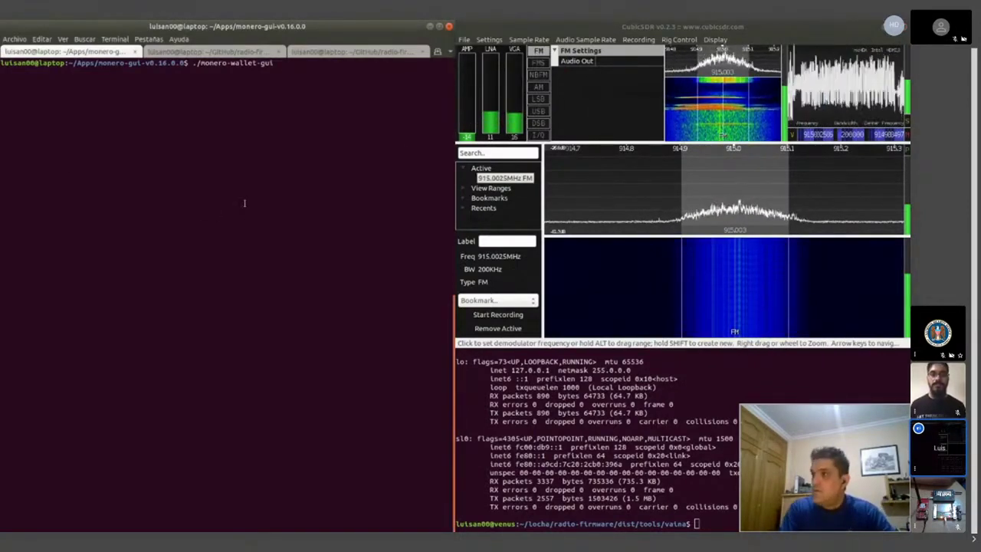
{"action": "key", "text": "Return"}
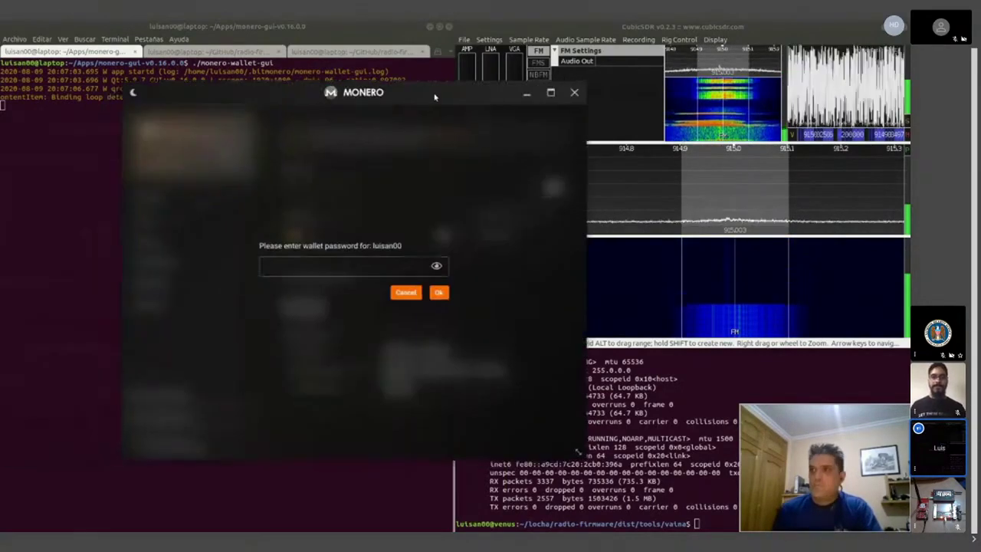
Move the password prompt aside and submit the wallet password to start opening the wallet
{"action": "left_click_drag", "start_coordinate": [434, 98], "coordinate": [343, 99]}
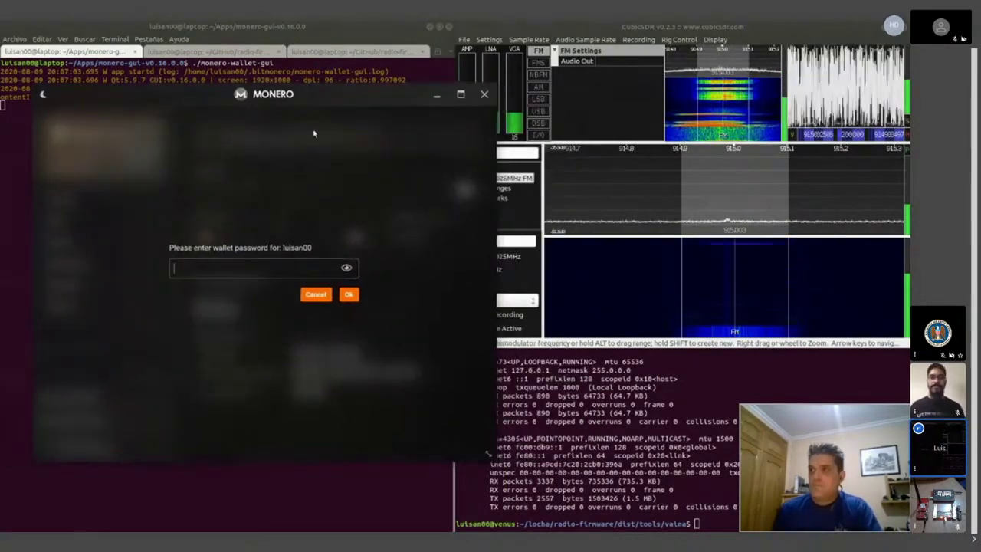
{"action": "left_click", "coordinate": [225, 272]}
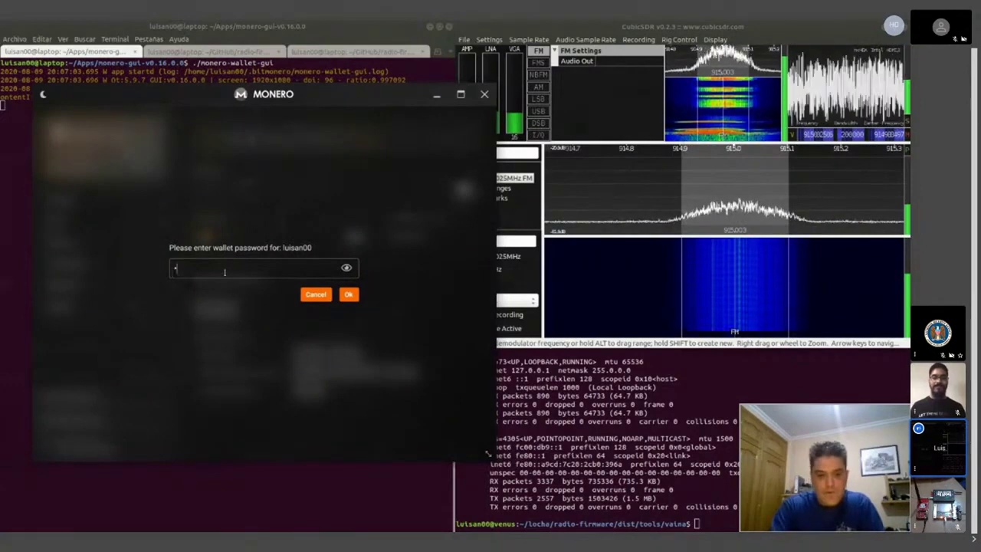
{"action": "type", "text": "******"}
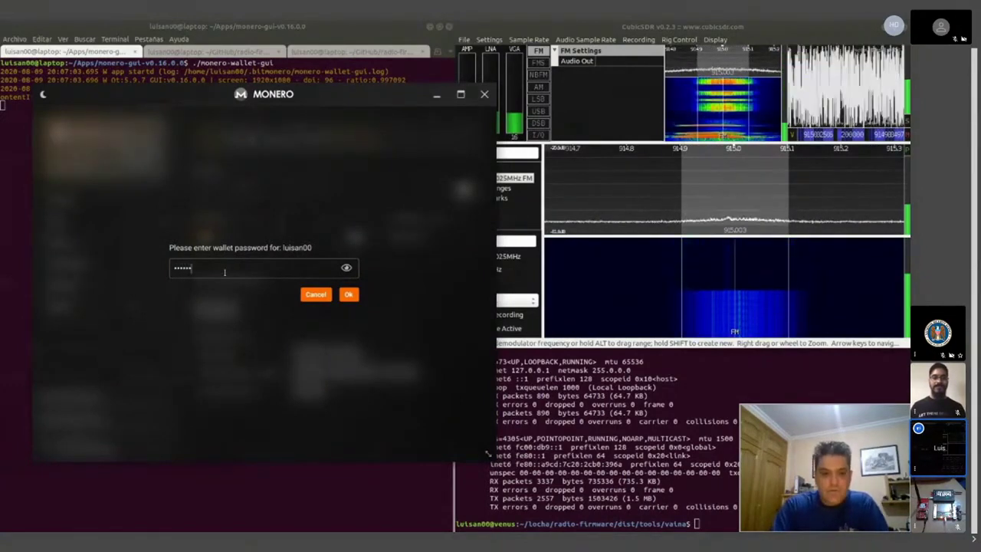
{"action": "type", "text": "******"}
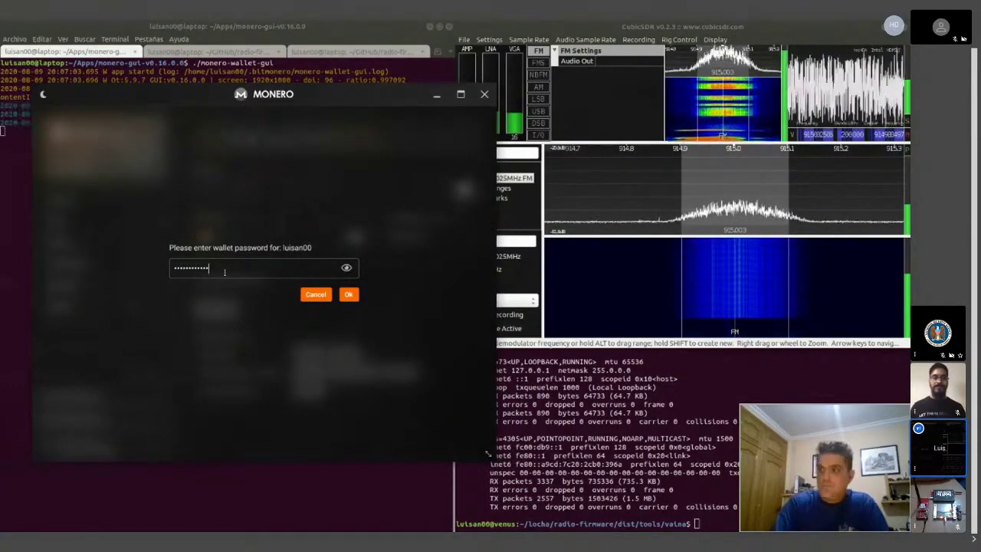
{"action": "key", "text": "Return"}
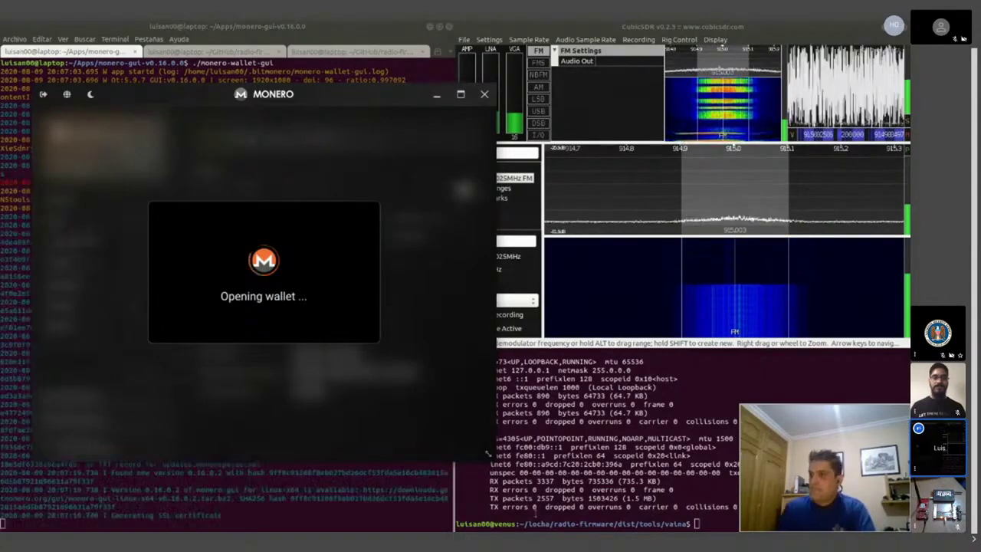
Check the monerod log and CubicSDR, then bring the wallet, synced at height 2160917, to the front
{"action": "left_click", "coordinate": [487, 453]}
{"action": "left_click", "coordinate": [492, 53]}
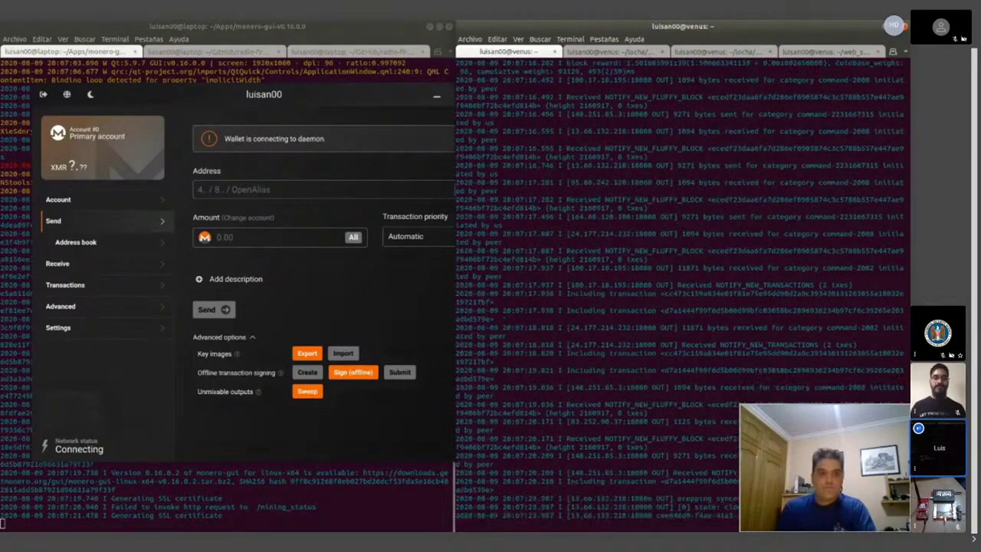
{"action": "key", "text": "alt+Tab"}
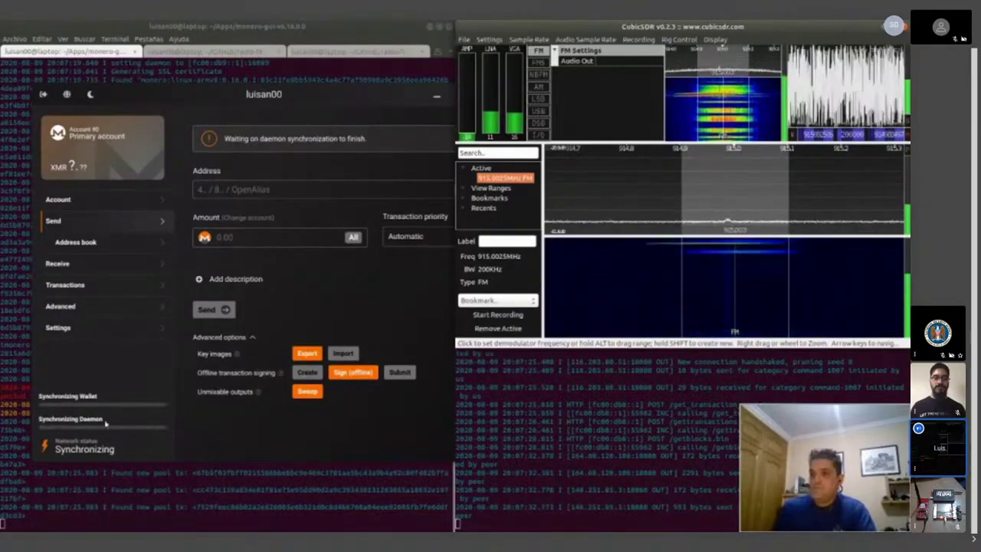
{"action": "left_click", "coordinate": [347, 457]}
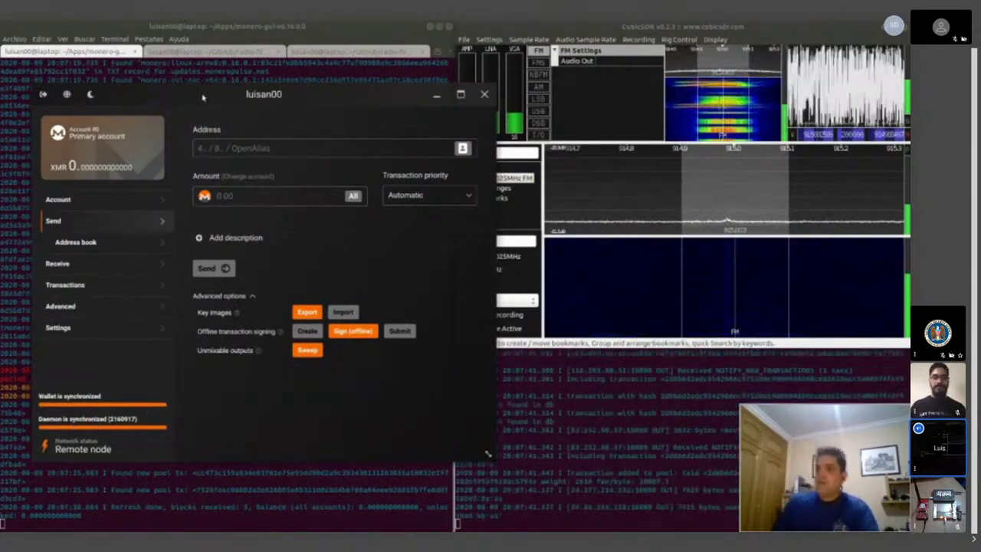
Show the Receive page with the primary address, four subaddresses and a QR code
{"action": "left_click_drag", "start_coordinate": [210, 103], "coordinate": [164, 28]}
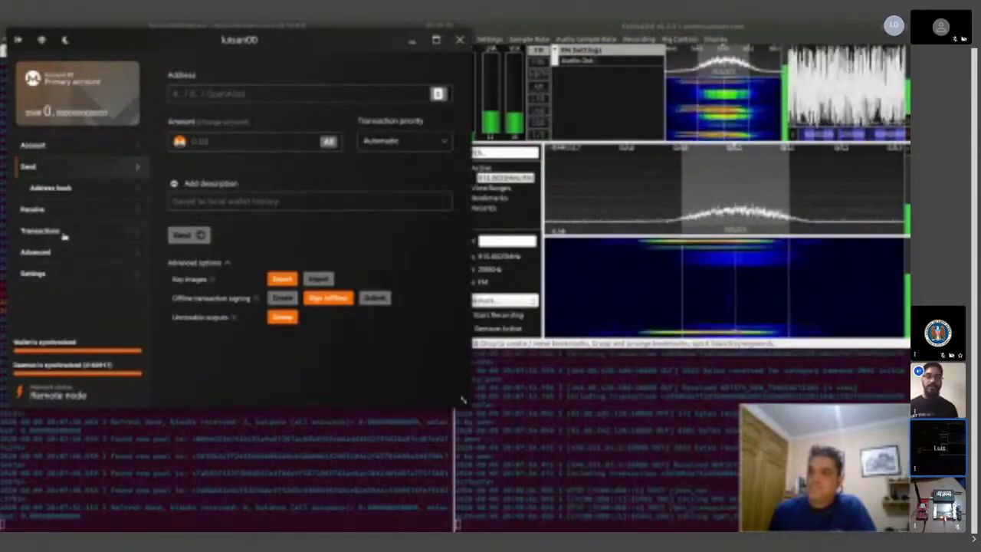
{"action": "left_click", "coordinate": [84, 210]}
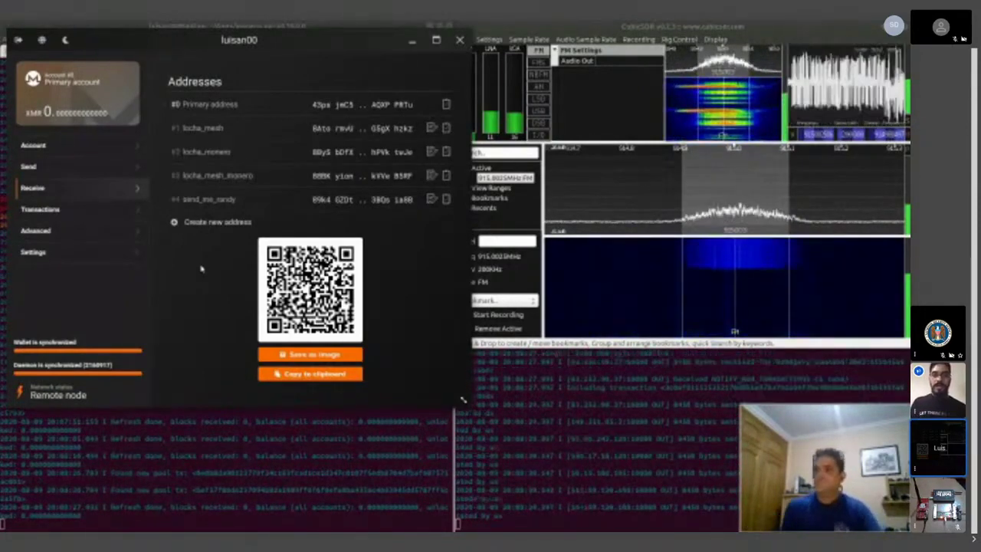
Create subaddress #5 labelled 'demo' and copy its address to the clipboard
{"action": "left_click", "coordinate": [210, 224]}
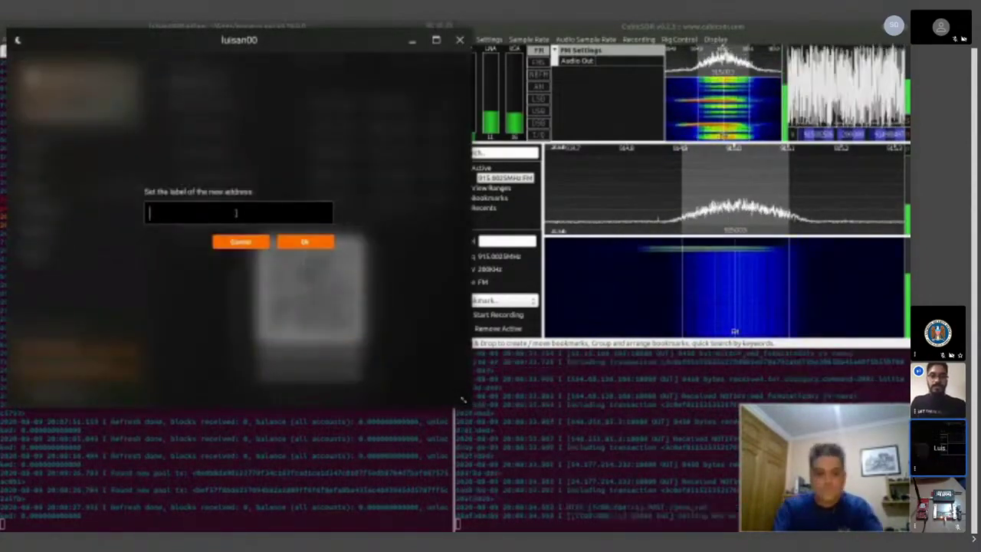
{"action": "type", "text": "demo"}
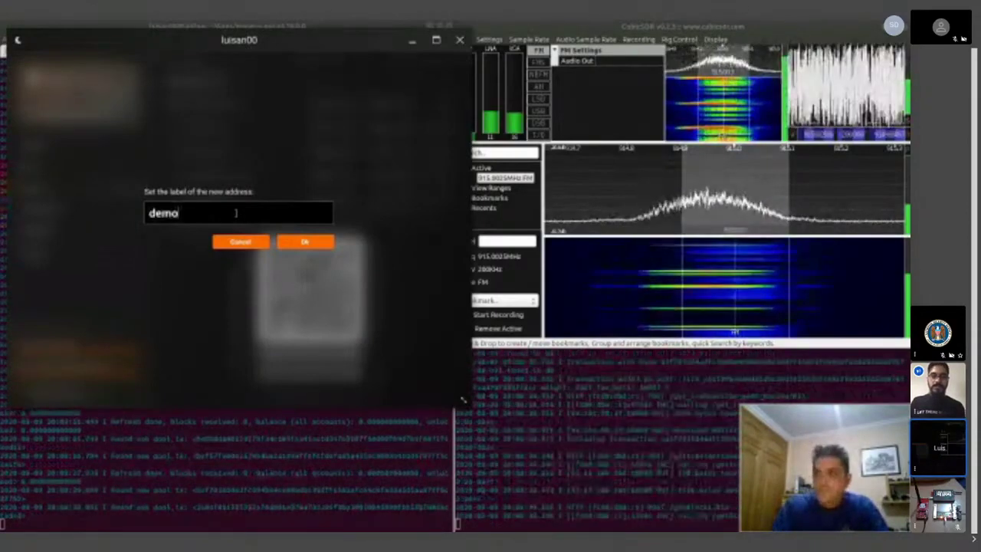
{"action": "key", "text": "Return"}
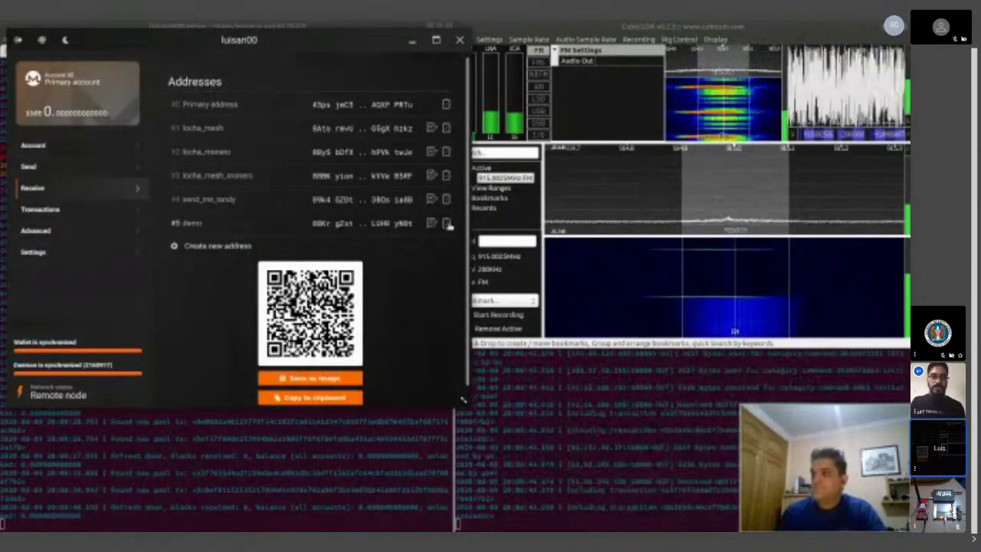
{"action": "left_click", "coordinate": [447, 223]}
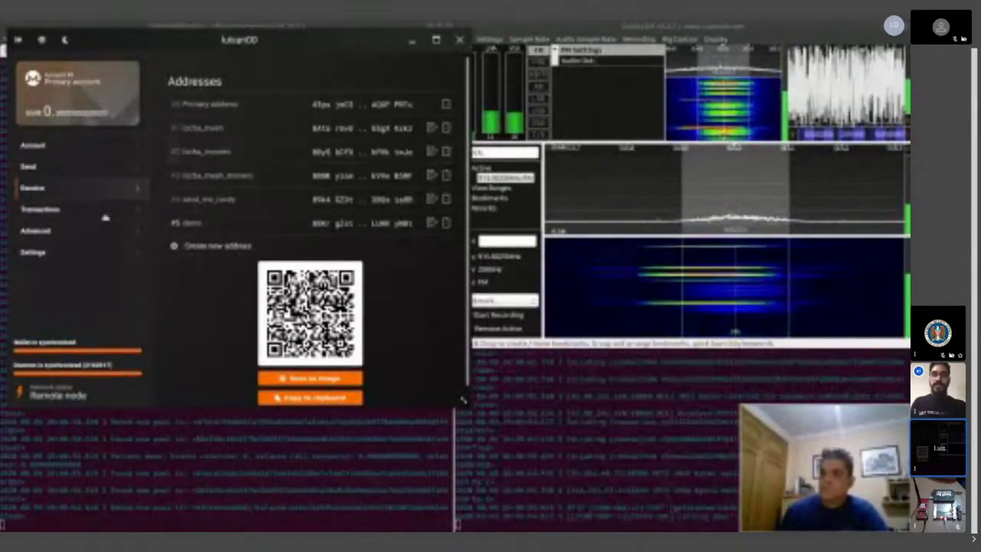
Cycle through Transactions, Account and Receive, ending on the 7-transaction list topped by pending 2.5 XMR
{"action": "left_click", "coordinate": [43, 209]}
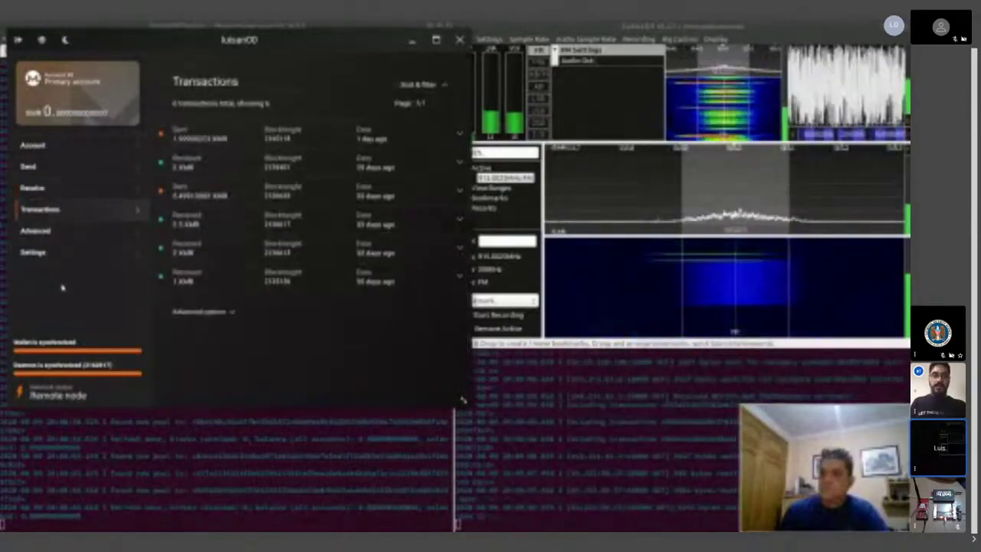
{"action": "left_click", "coordinate": [53, 149]}
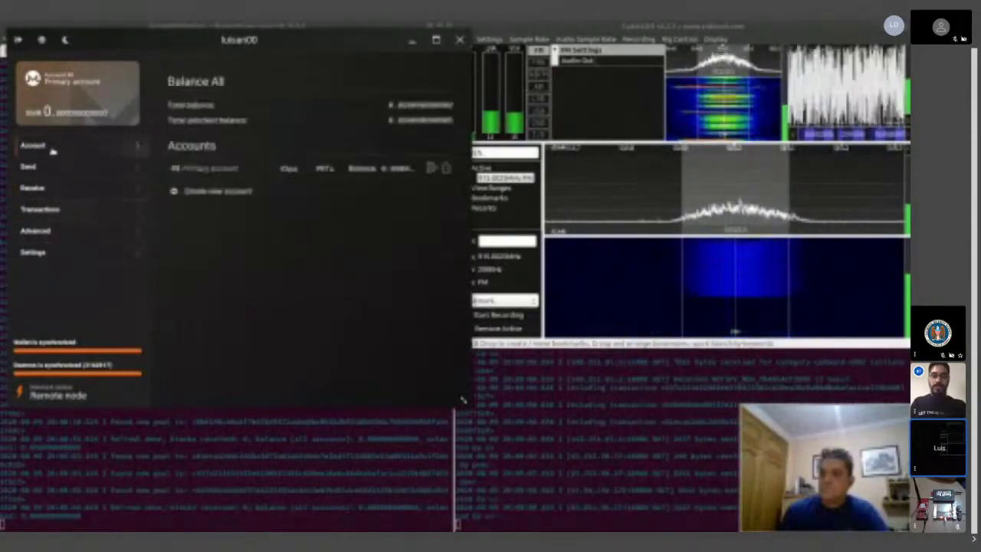
{"action": "left_click", "coordinate": [46, 188]}
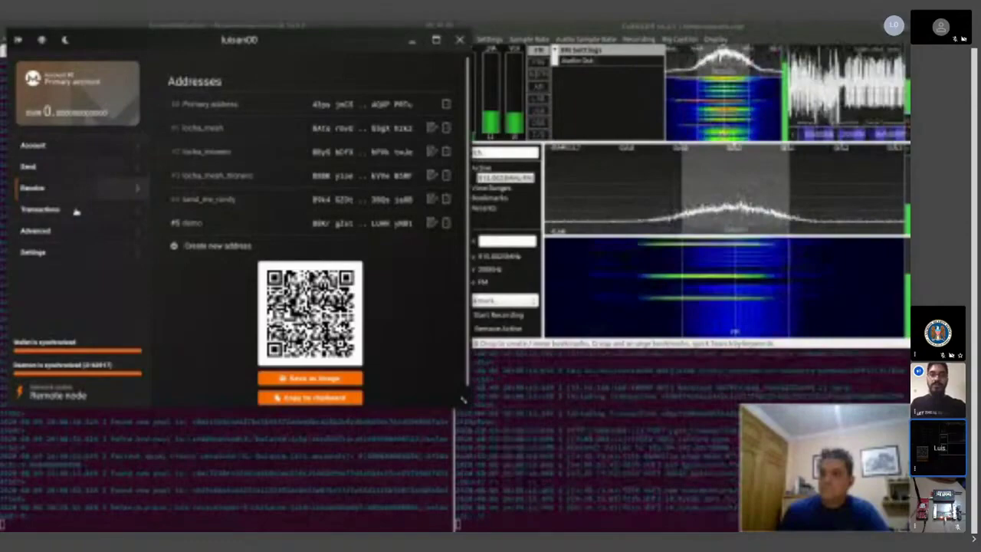
{"action": "left_click", "coordinate": [75, 210]}
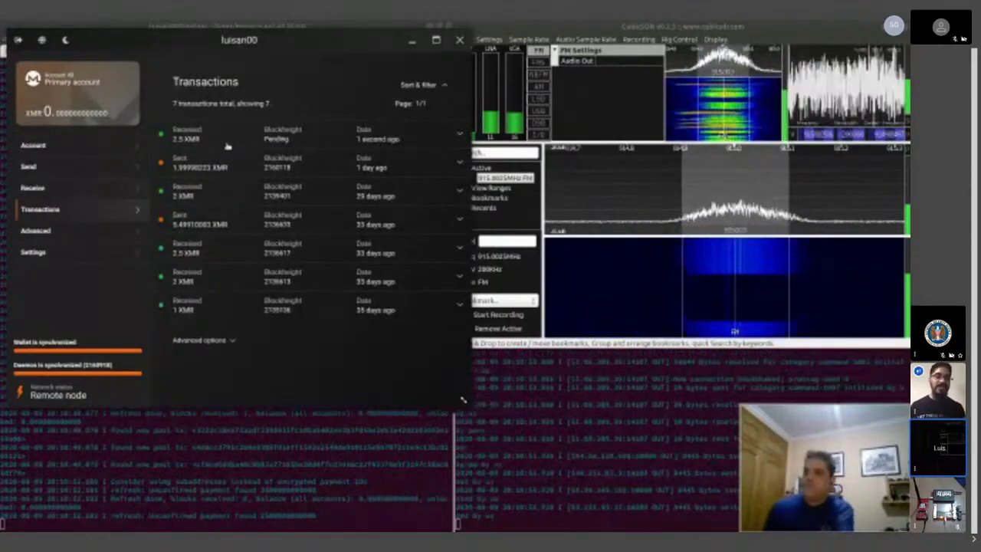
Expand the pending 2.5 XMR receipt's details, glance at the terminal log, and restore the wallet
{"action": "left_click", "coordinate": [237, 136]}
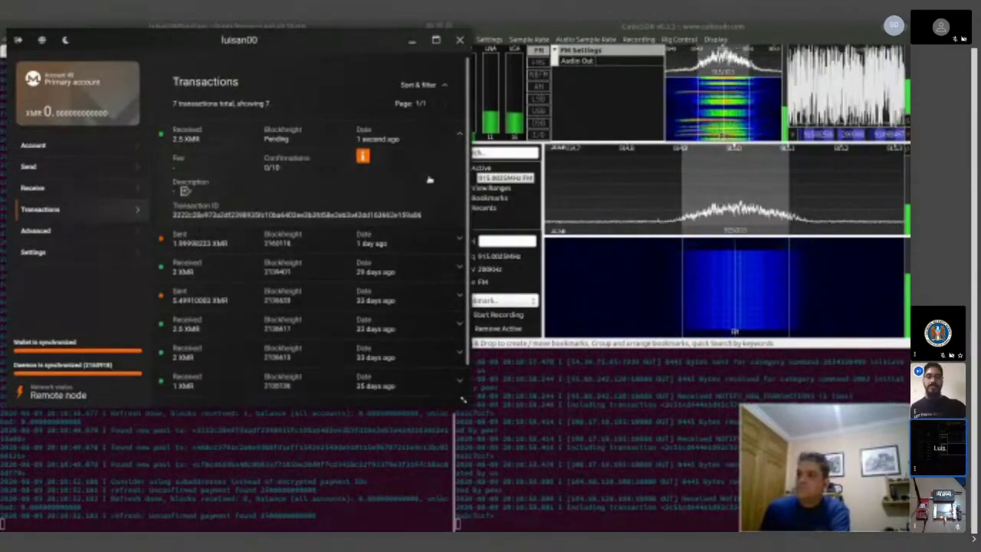
{"action": "left_click", "coordinate": [246, 514]}
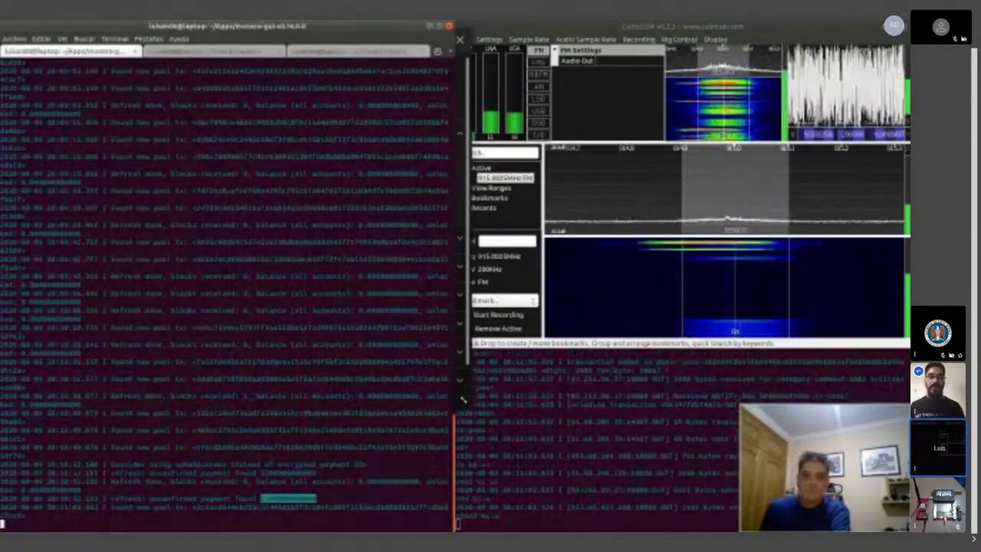
{"action": "key", "text": "alt+Tab"}
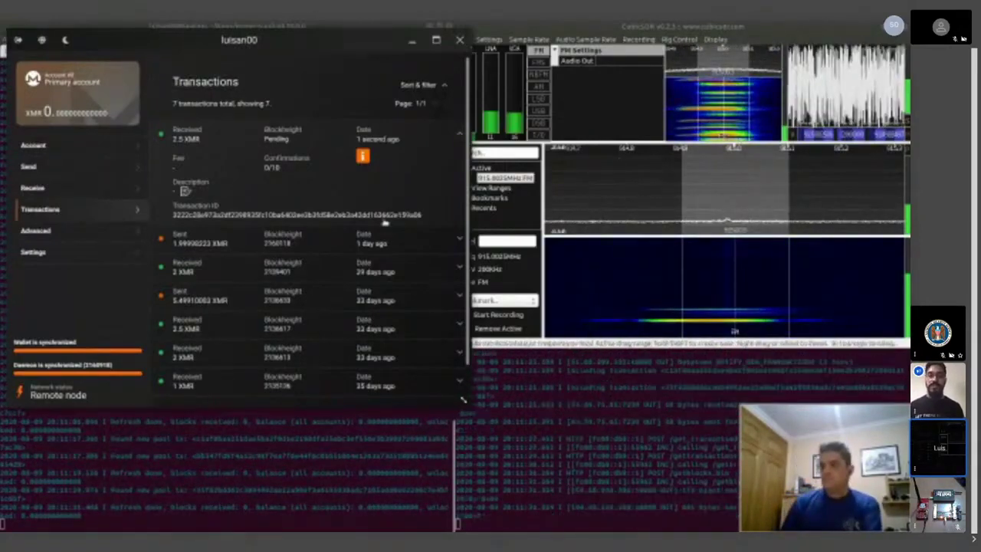
Collapse and re-expand the top 2.5 XMR entry, still pending with 0/10 confirmations
{"action": "left_click", "coordinate": [459, 135]}
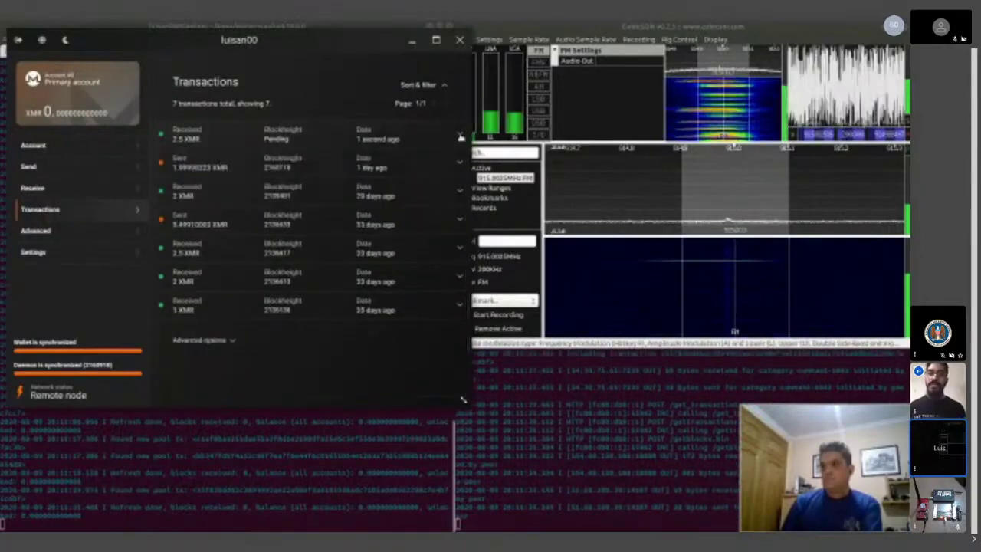
{"action": "left_click", "coordinate": [316, 138]}
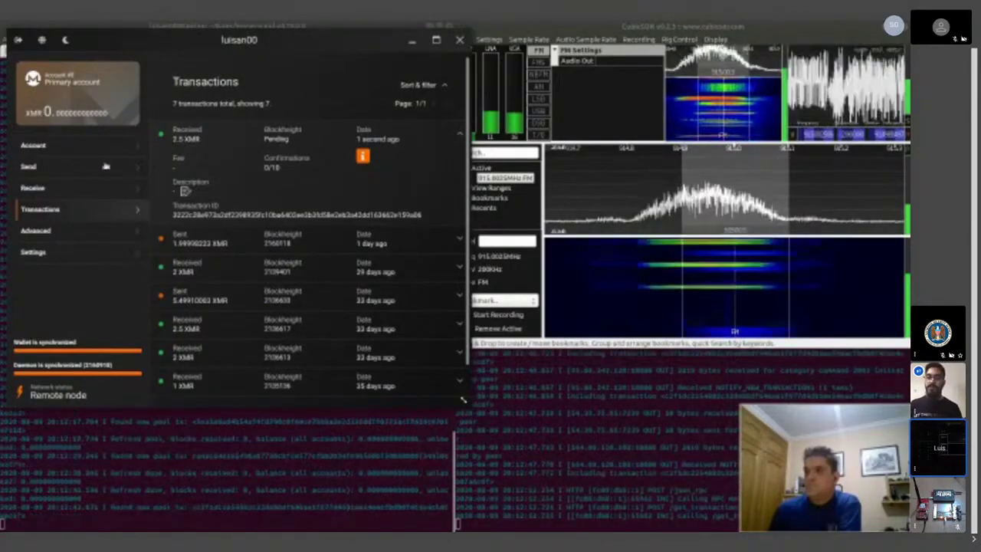
Switch to Receive and back to Transactions, where the 2.5 XMR receipt still shows blockheight pending
{"action": "left_click", "coordinate": [77, 191]}
{"action": "left_click", "coordinate": [81, 214]}
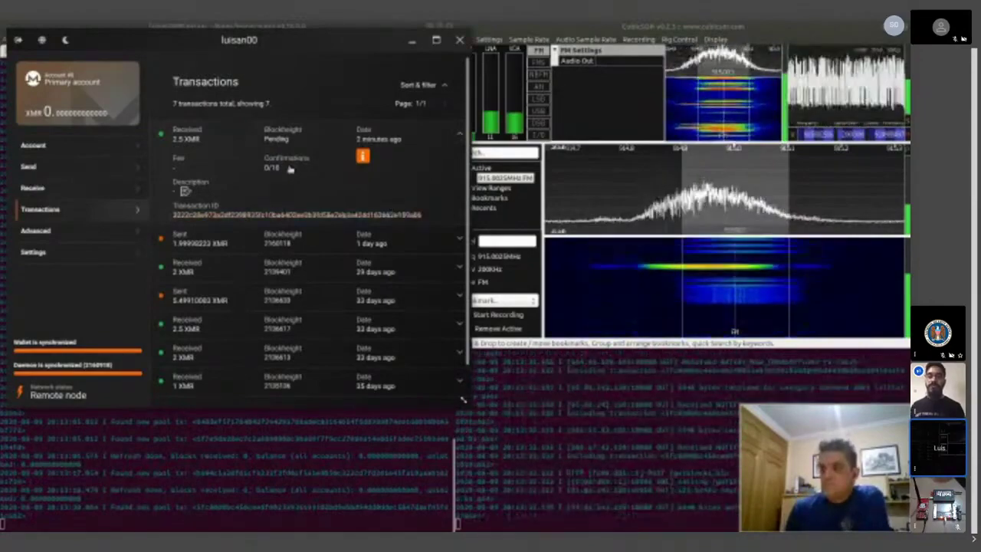
Revisit Transactions, where the 2.5 XMR receipt now shows blockheight 2160919 and 1/10 confirmations
{"action": "left_click", "coordinate": [45, 190]}
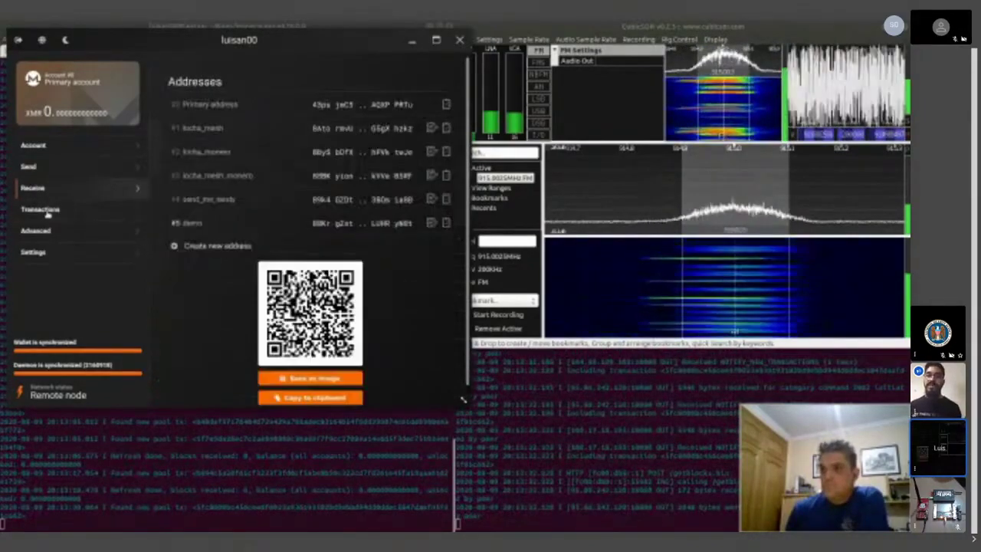
{"action": "left_click", "coordinate": [47, 213]}
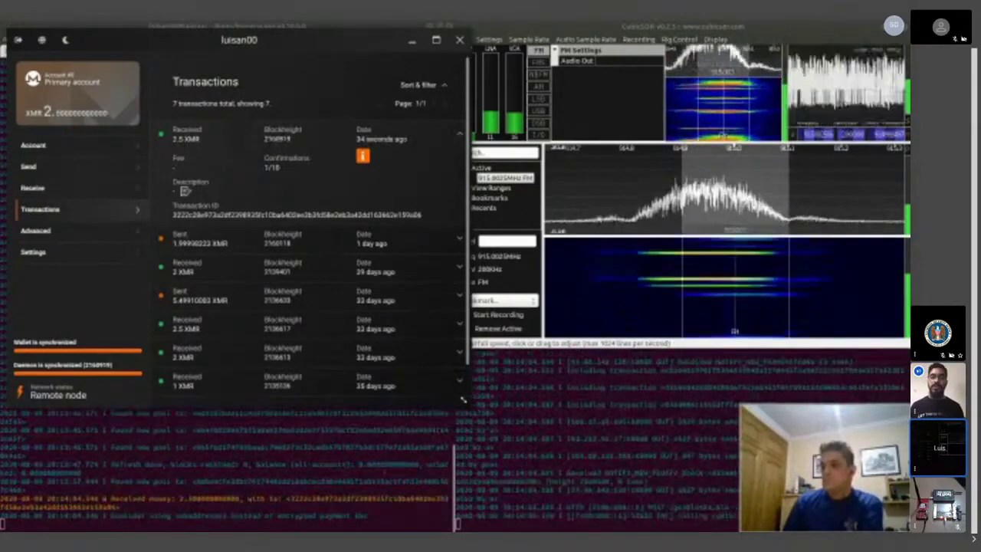
{"action": "right_click", "coordinate": [261, 442]}
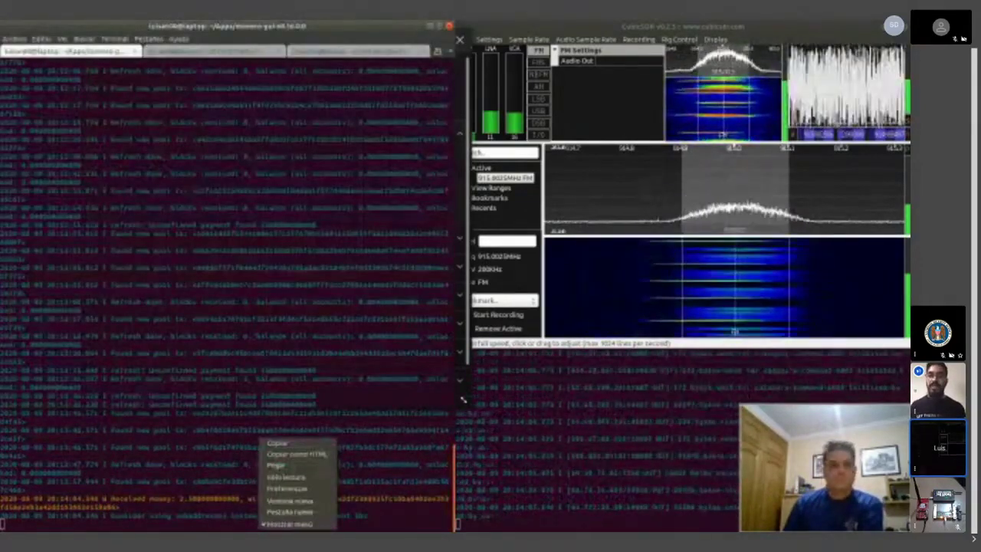
{"action": "left_click", "coordinate": [274, 443]}
{"action": "left_click", "coordinate": [463, 398]}
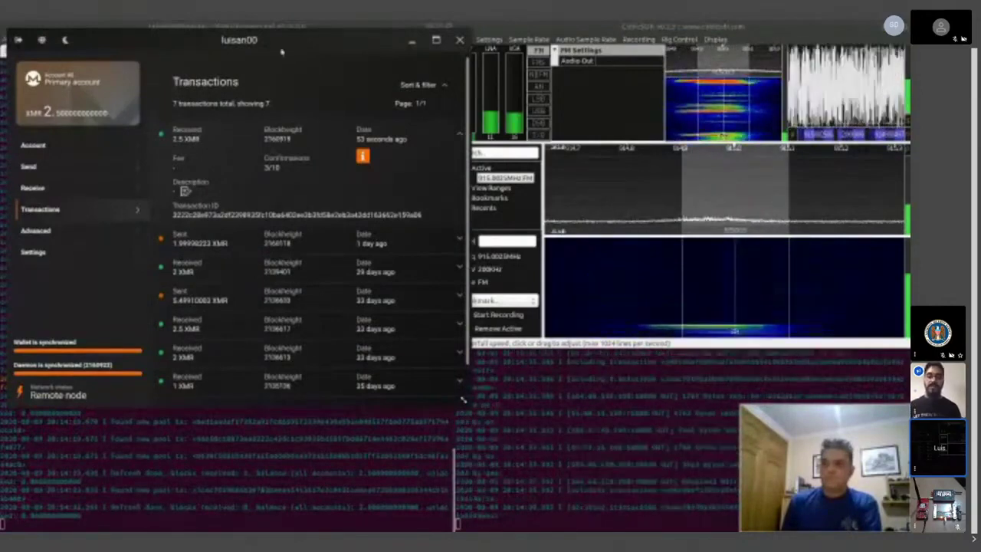
Move the wallet window aside and close Monero GUI Wallet, leaving the terminals
{"action": "left_click_drag", "start_coordinate": [306, 44], "coordinate": [293, 45]}
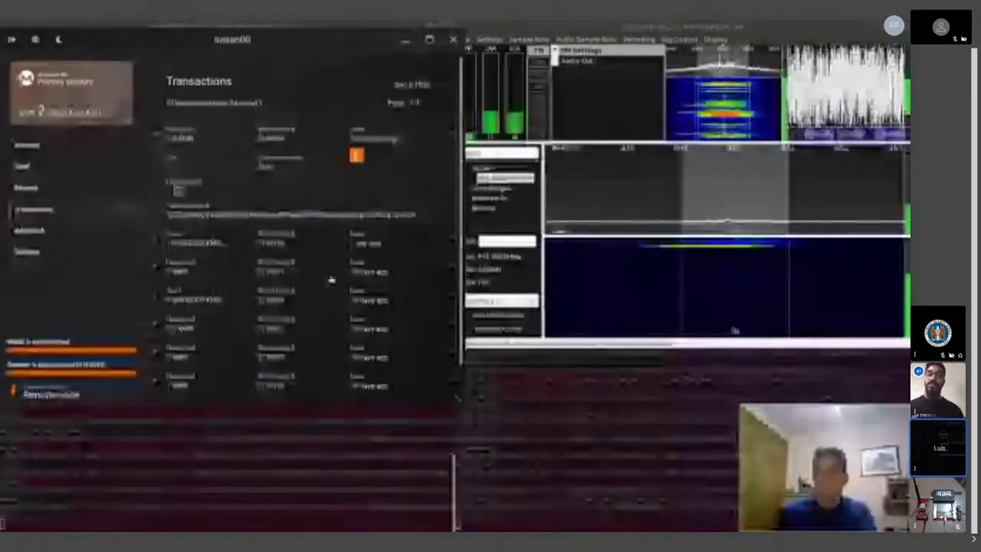
{"action": "left_click_drag", "start_coordinate": [322, 48], "coordinate": [266, 68]}
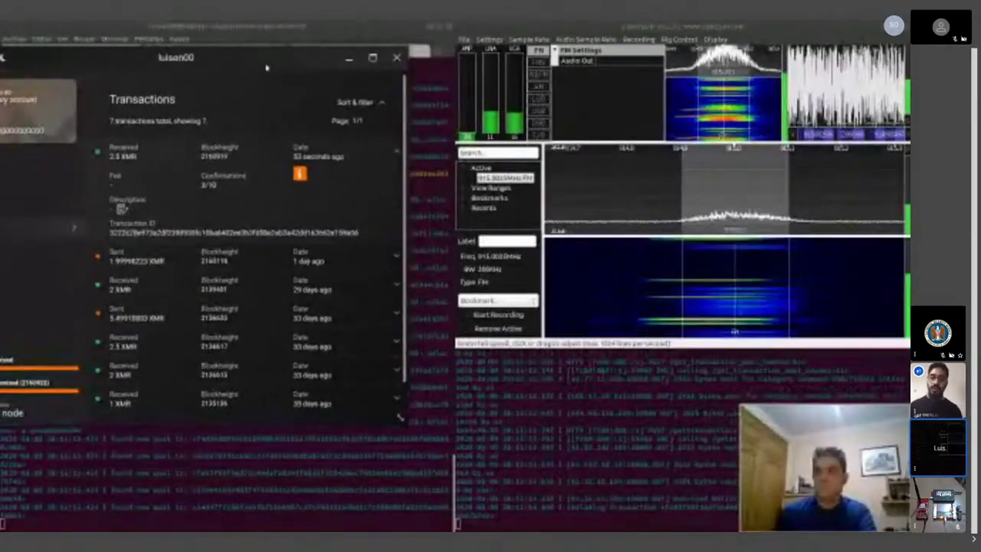
{"action": "left_click", "coordinate": [349, 58]}
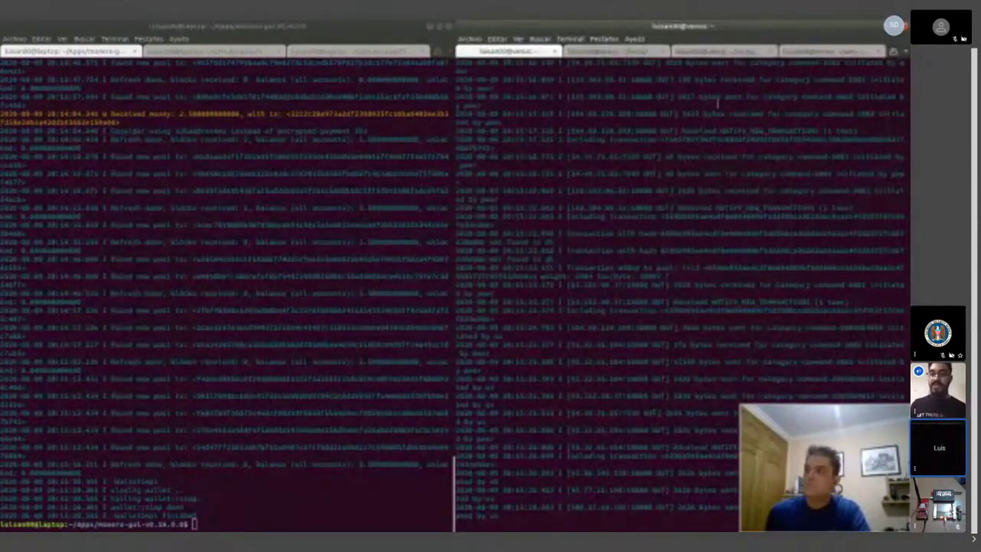
List the web_server folder in the fourth terminal session, revealing ws.js
{"action": "left_click", "coordinate": [803, 51]}
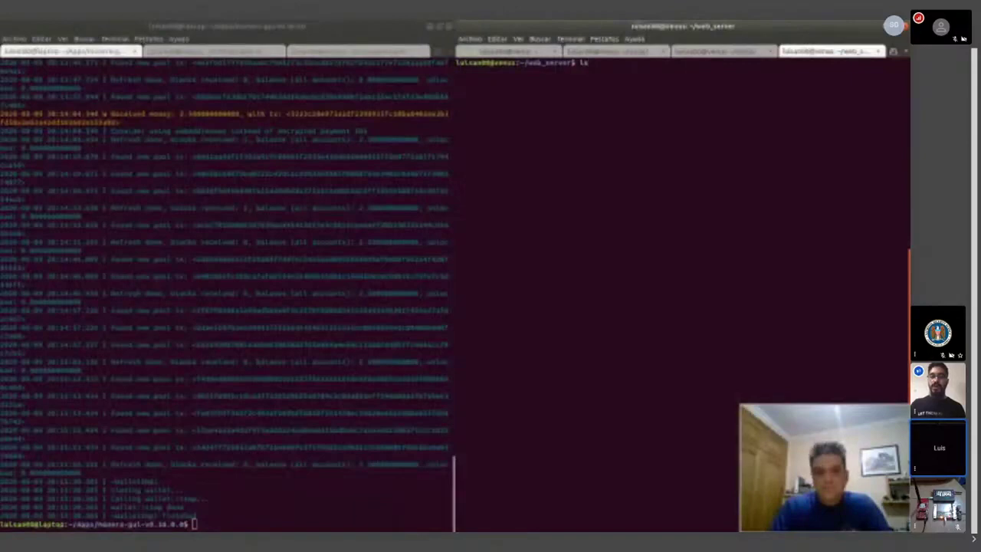
{"action": "key", "text": "Return"}
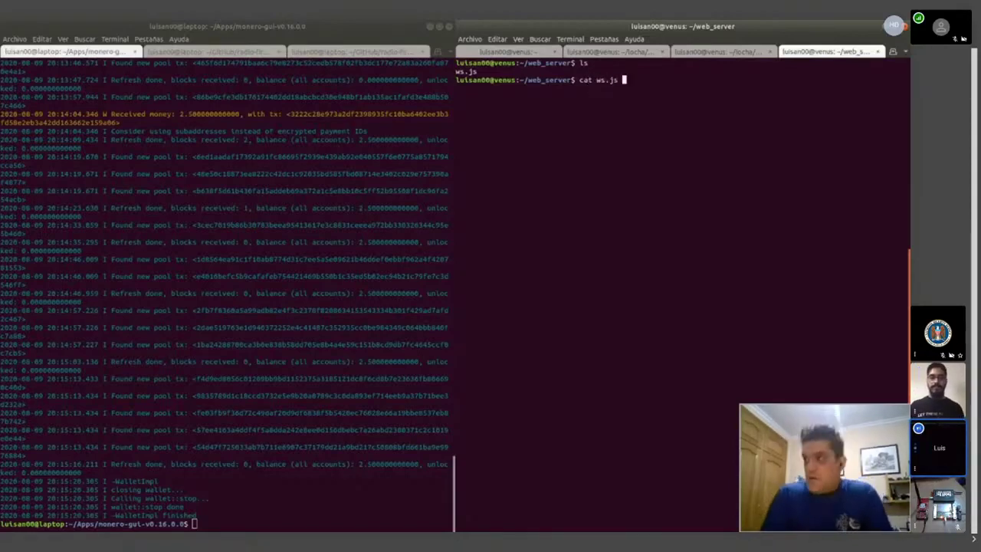
Print the ws.js server source with cat ws.js
{"action": "key", "text": "Return"}
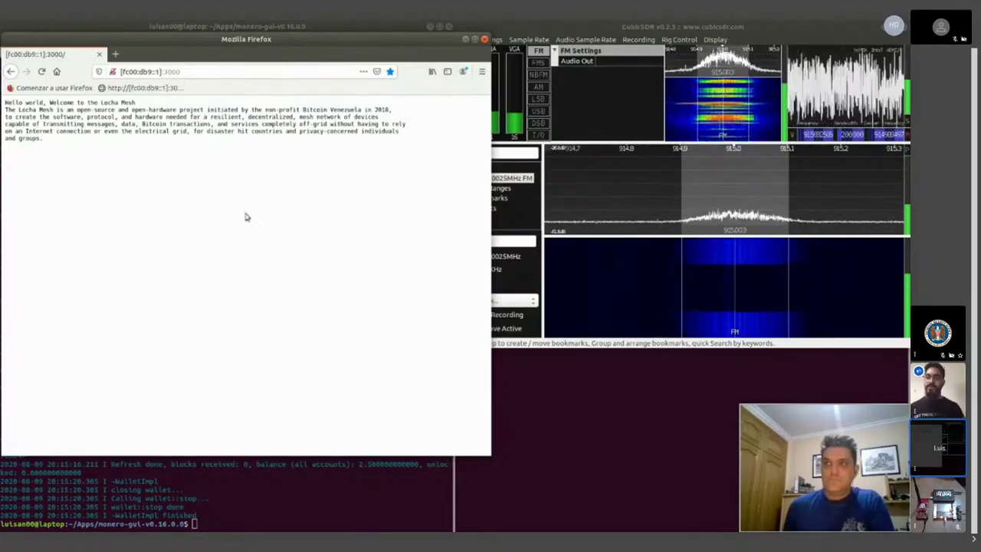
Raise the Firefox window slightly and reload the Locha Mesh page from [fc00:db9::1]:3000
{"action": "left_click_drag", "start_coordinate": [182, 42], "coordinate": [181, 28]}
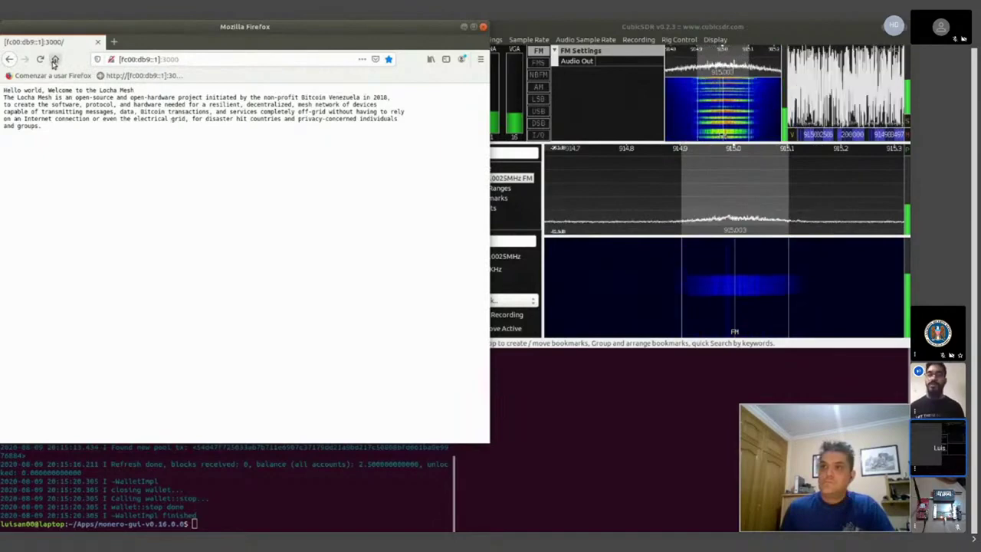
{"action": "left_click", "coordinate": [41, 59]}
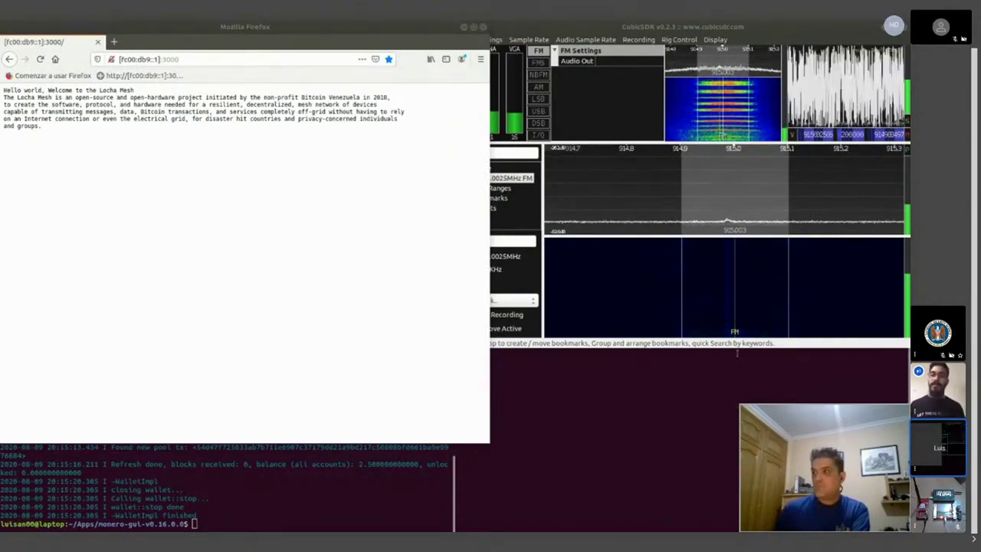
Place CubicSDR beside Firefox so the 915 MHz spectrum and the mesh page both show
{"action": "left_click", "coordinate": [774, 31]}
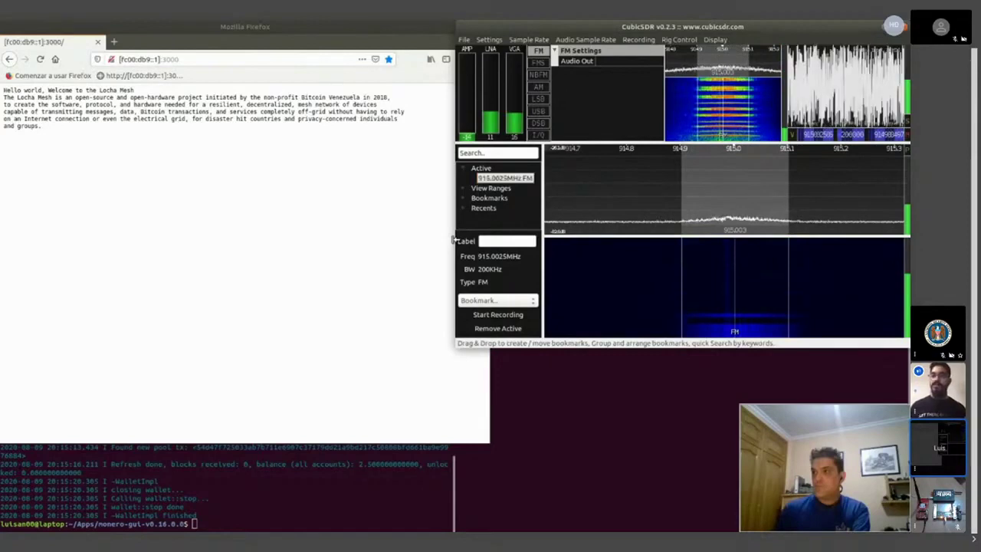
{"action": "left_click_drag", "start_coordinate": [455, 240], "coordinate": [462, 241]}
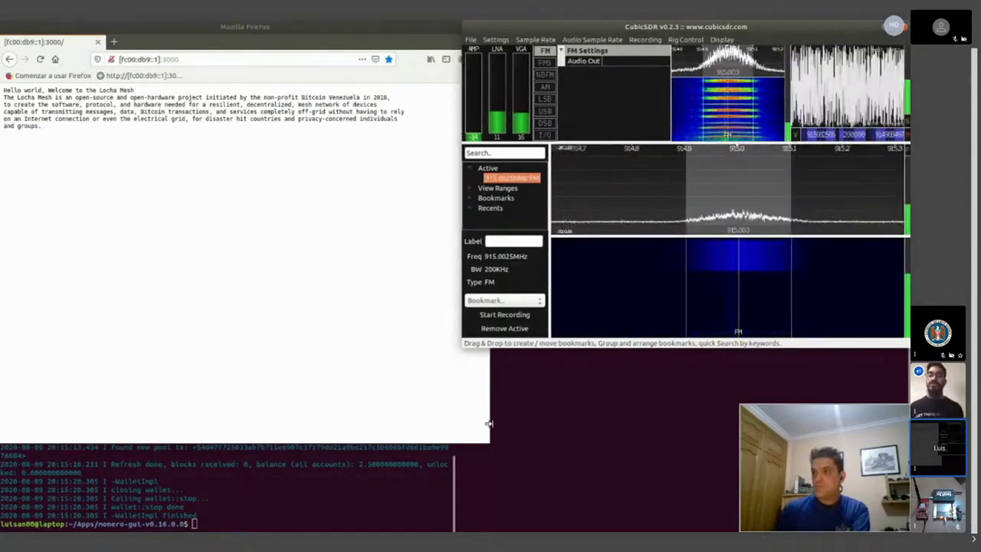
{"action": "left_click_drag", "start_coordinate": [489, 423], "coordinate": [427, 350]}
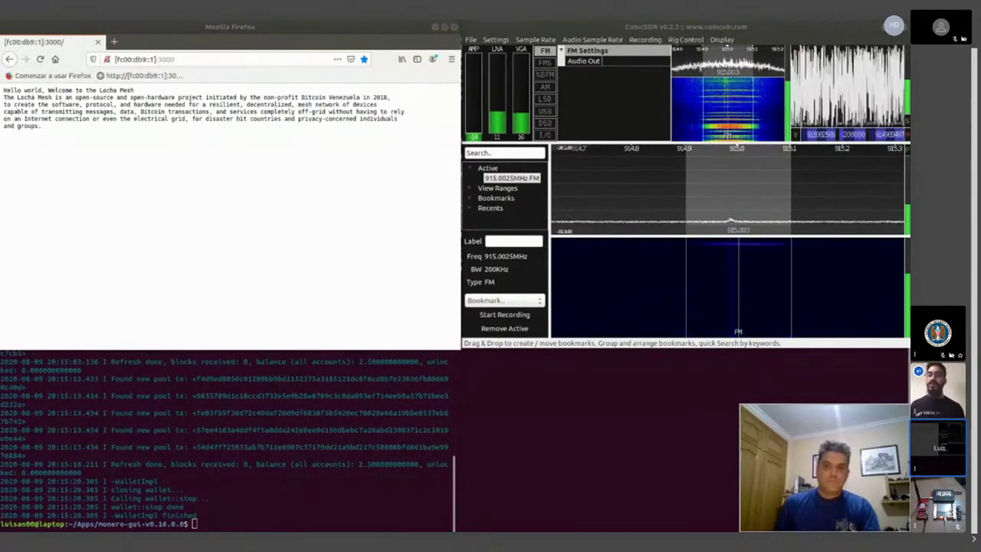
{"action": "key", "text": "alt+Tab"}
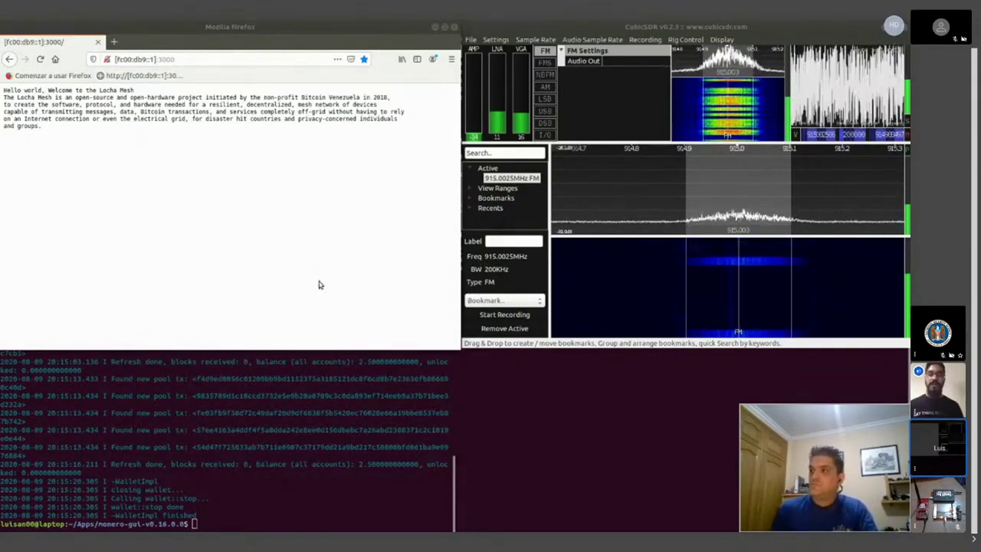
Refocus Firefox and reload the Locha Mesh page to generate fresh 915 MHz bursts
{"action": "left_click", "coordinate": [137, 142]}
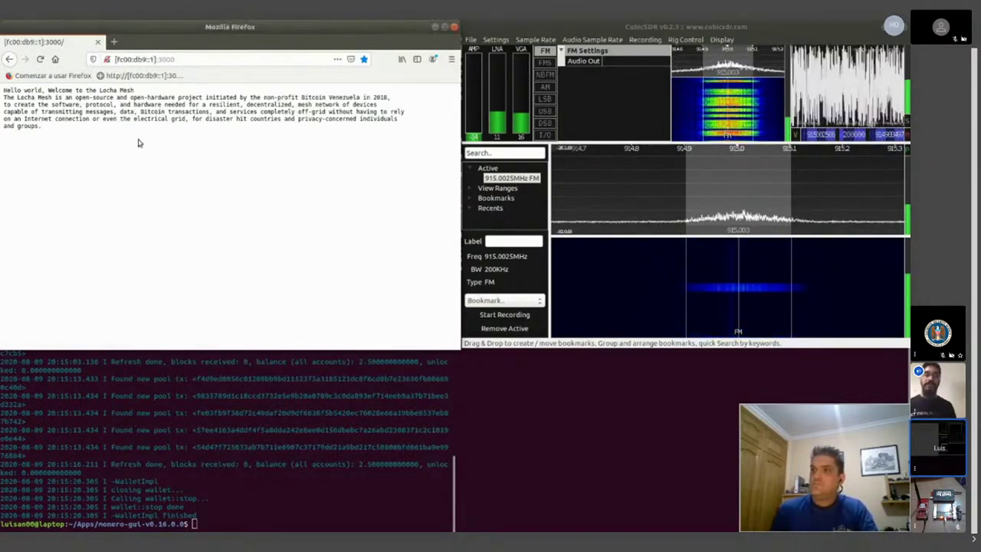
{"action": "left_click", "coordinate": [40, 60]}
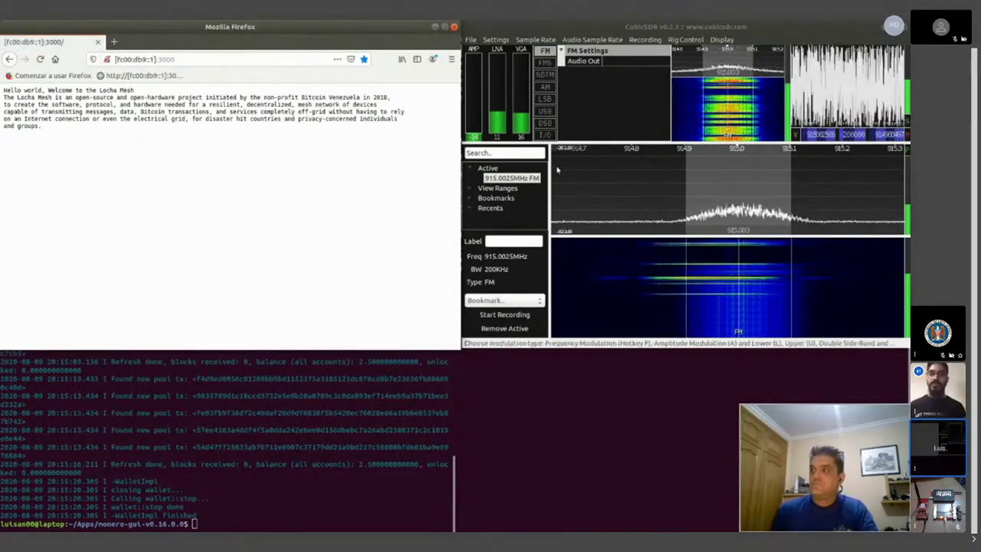